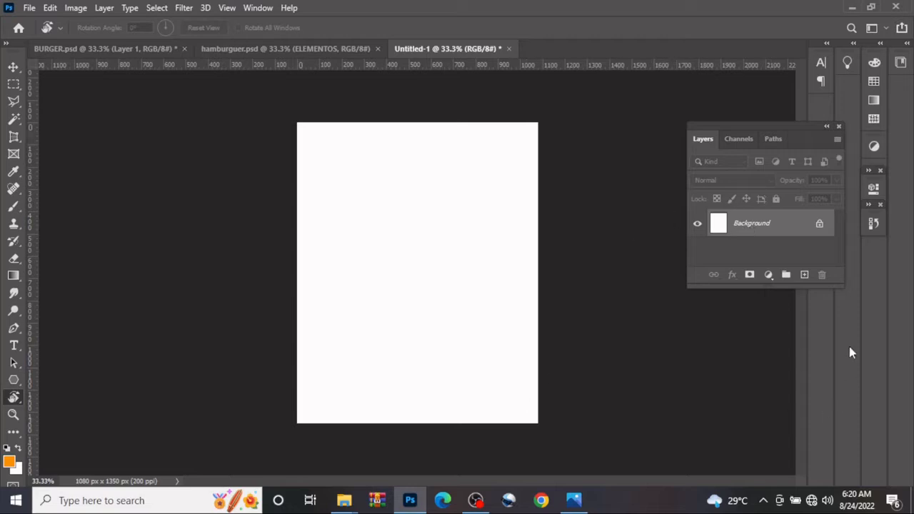
Add a black solid color fill layer above the white Background layer
left_click(804, 276)
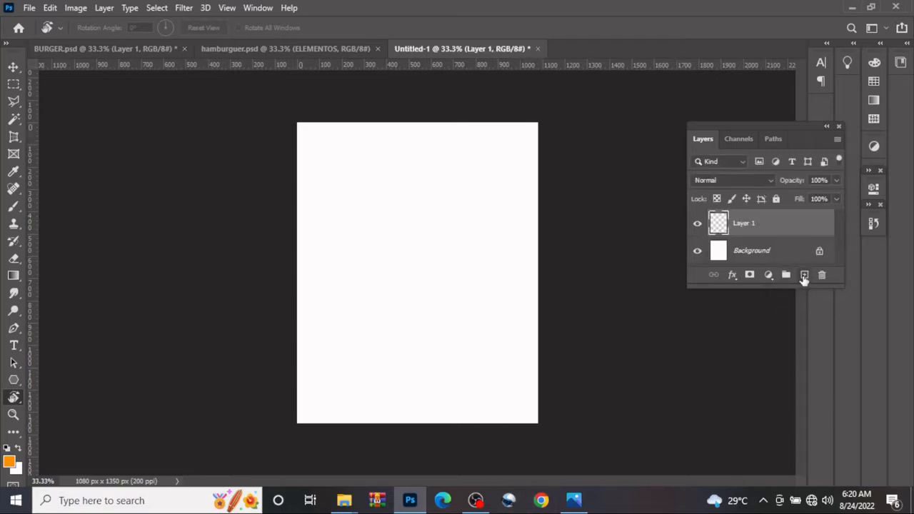
left_click(768, 275)
left_click(823, 37)
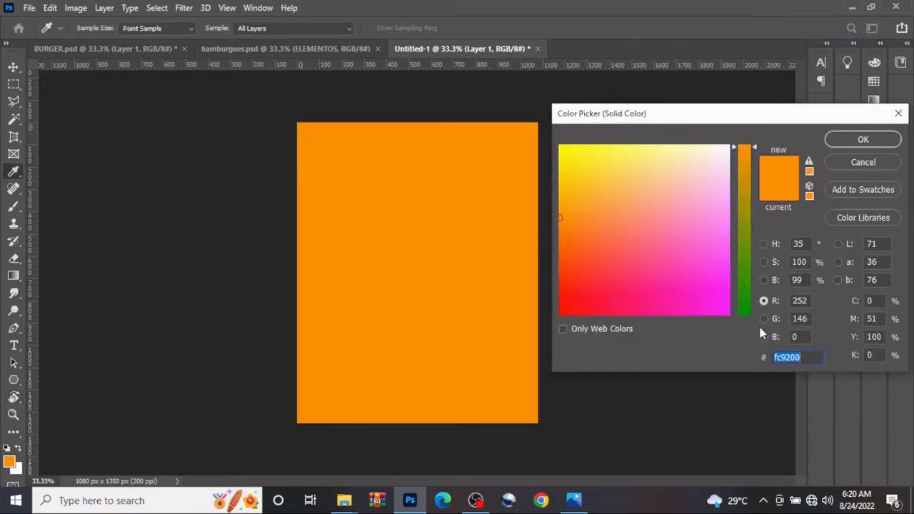
type("0000")
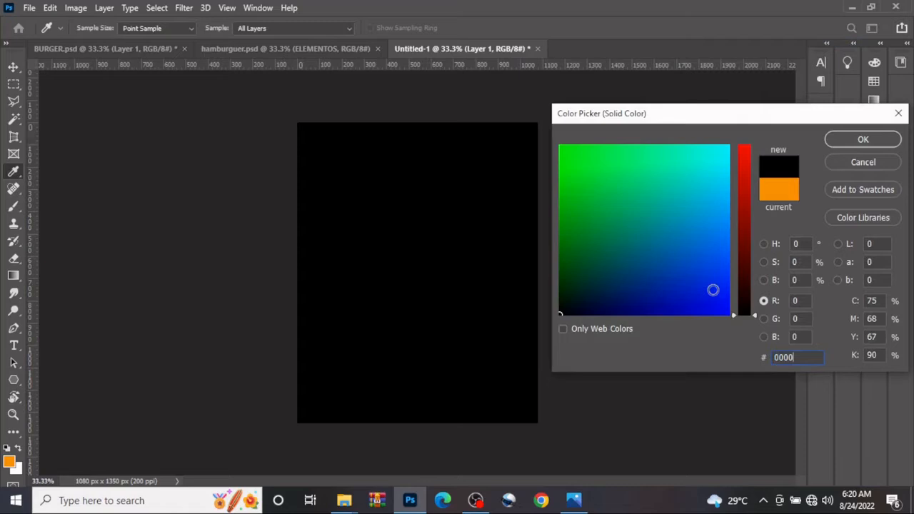
left_click(886, 142)
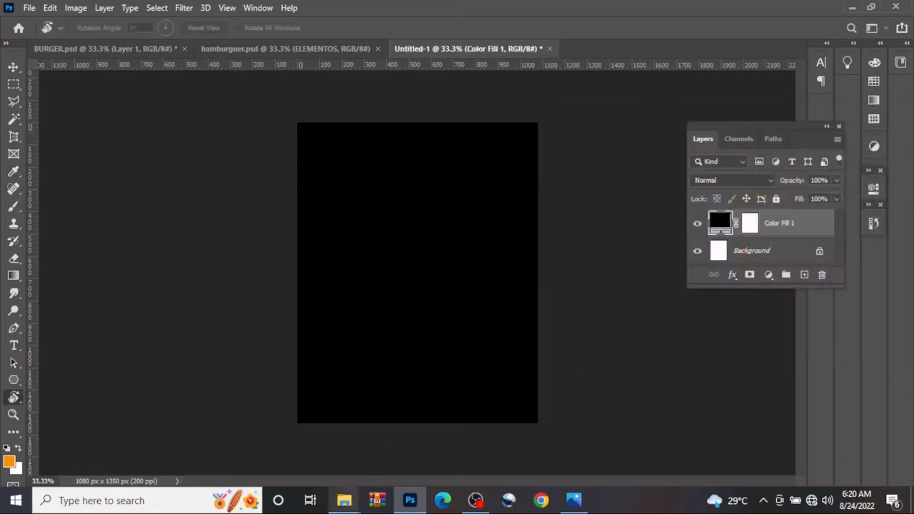
Place the BACKGROUND image from the FILES folder into the document so it covers the whole canvas
left_click(344, 500)
left_click(298, 464)
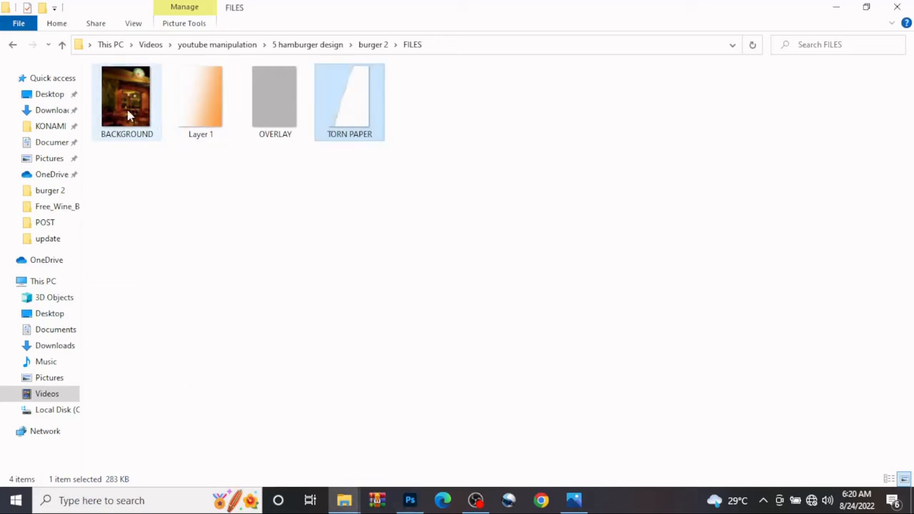
left_click_drag(128, 116, 446, 310)
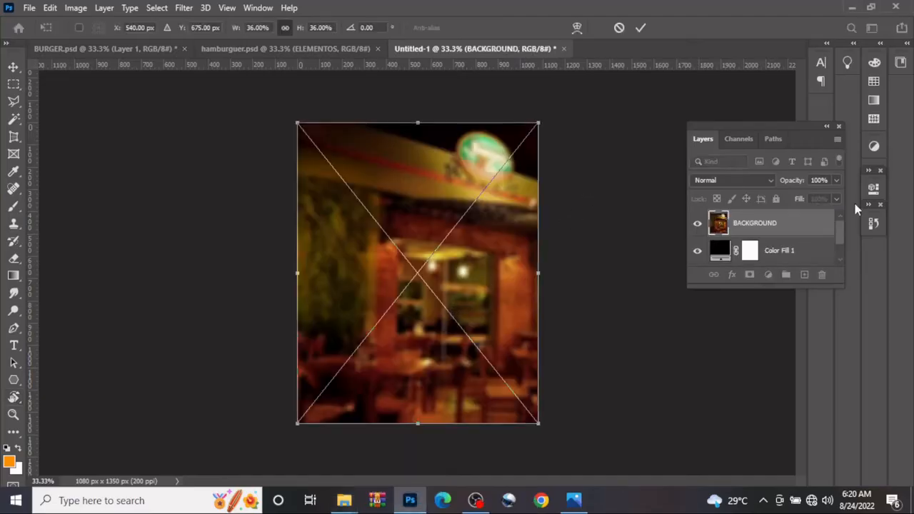
left_click(875, 147)
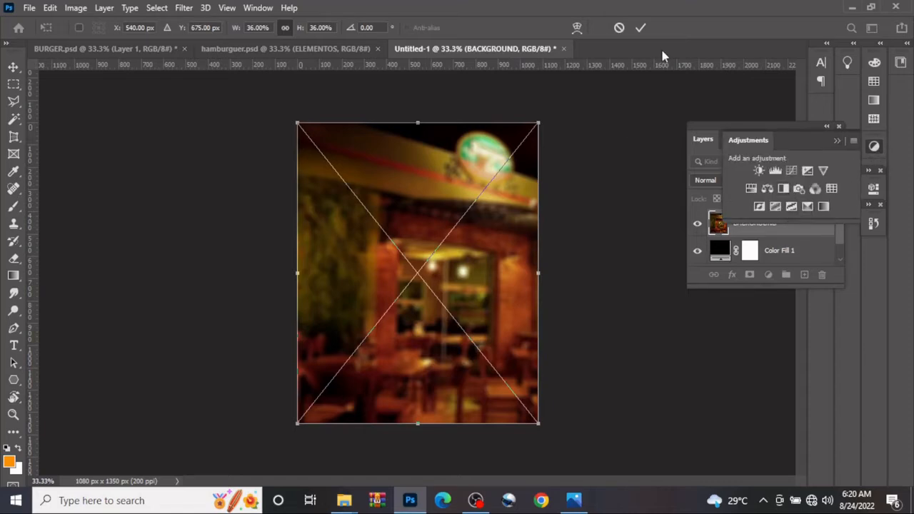
left_click(640, 29)
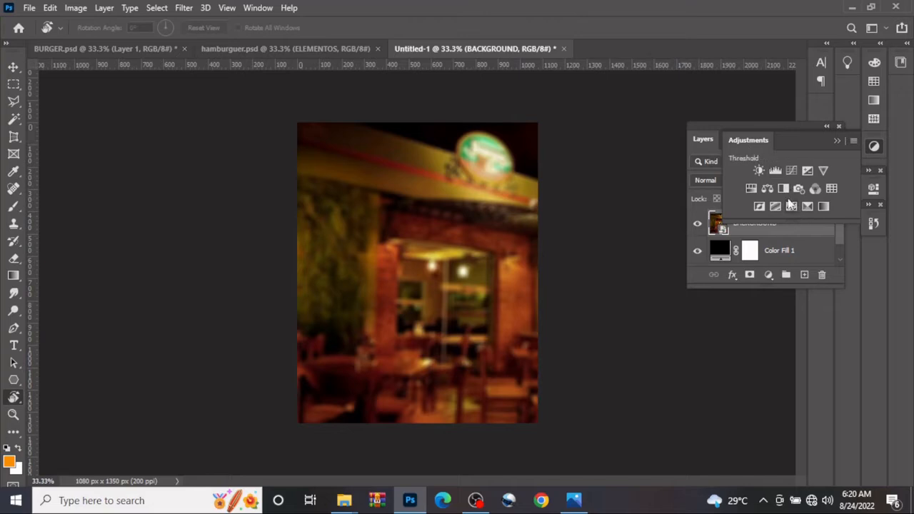
Add a Black & White adjustment layer with default settings above the BACKGROUND image
left_click(774, 170)
left_click(774, 170)
left_click(784, 187)
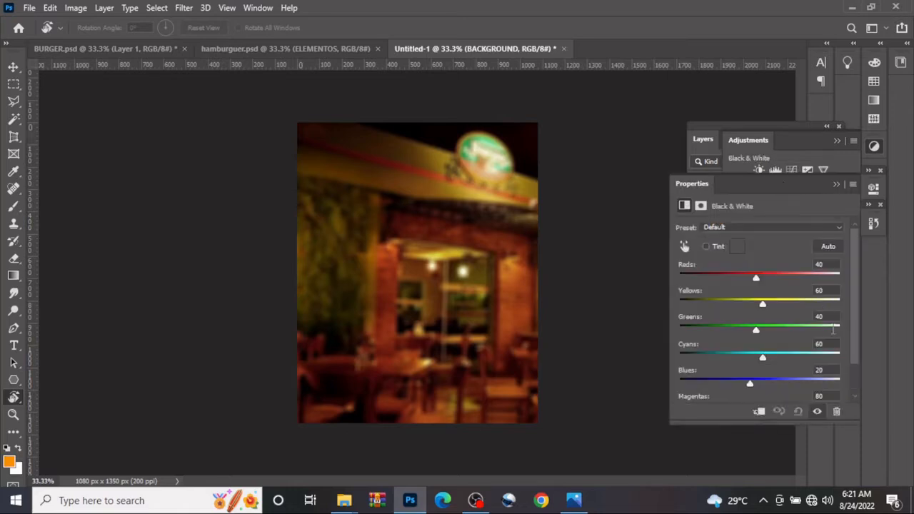
left_click(836, 185)
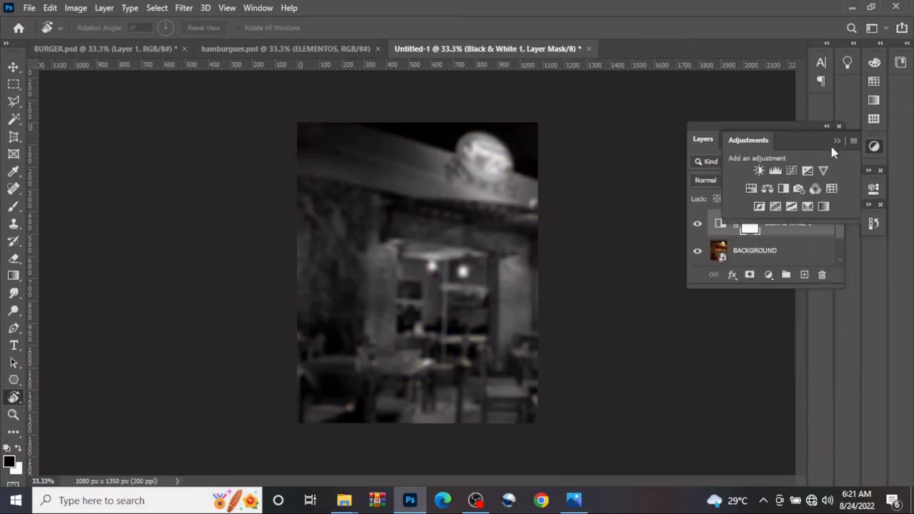
left_click(837, 140)
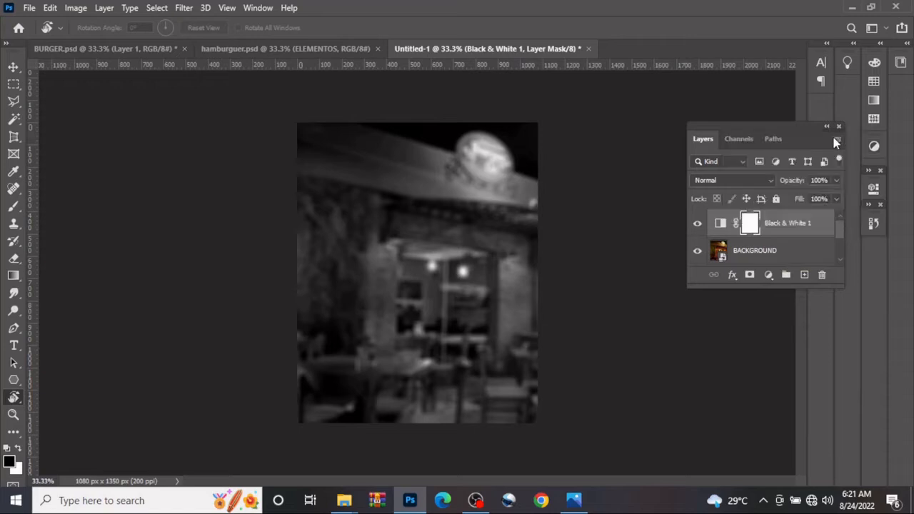
Clip the BACKGROUND layer to the black fill layer and lower its fill to 46%
right_click(763, 249)
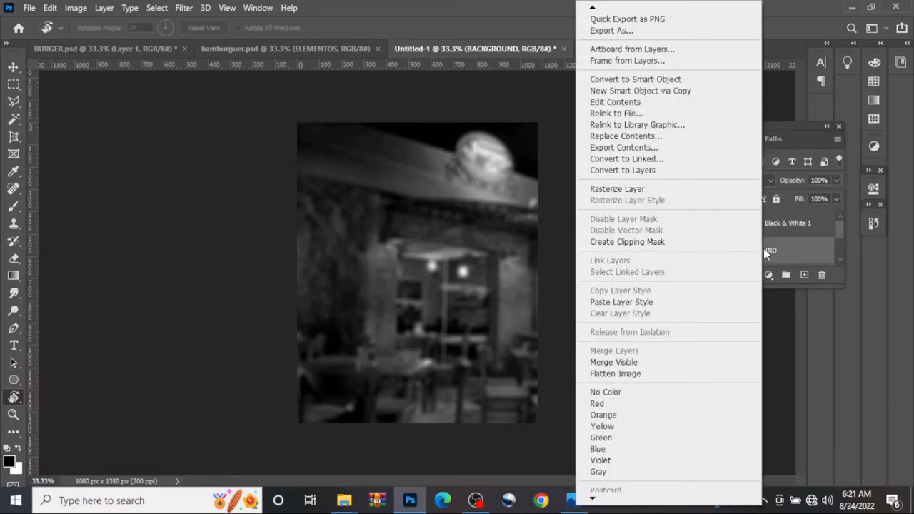
left_click(675, 242)
scroll(768, 249, "down", 2)
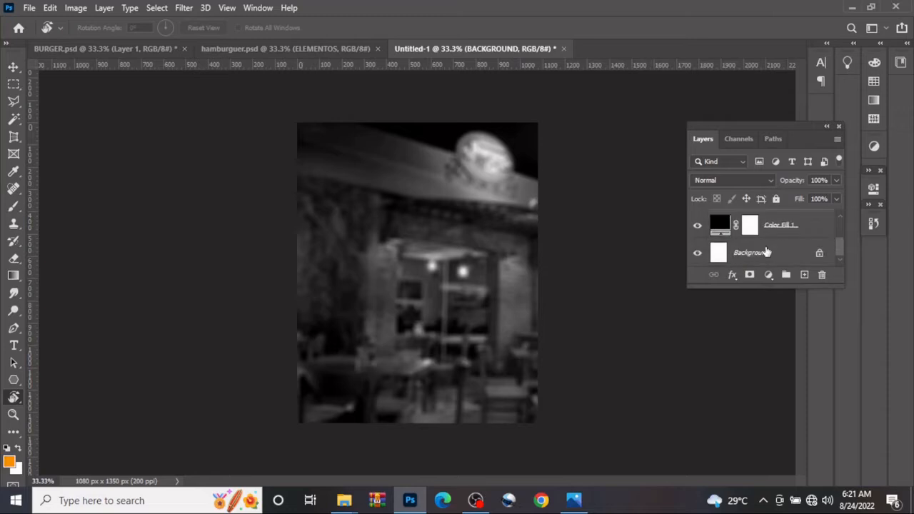
scroll(765, 248, "up", 2)
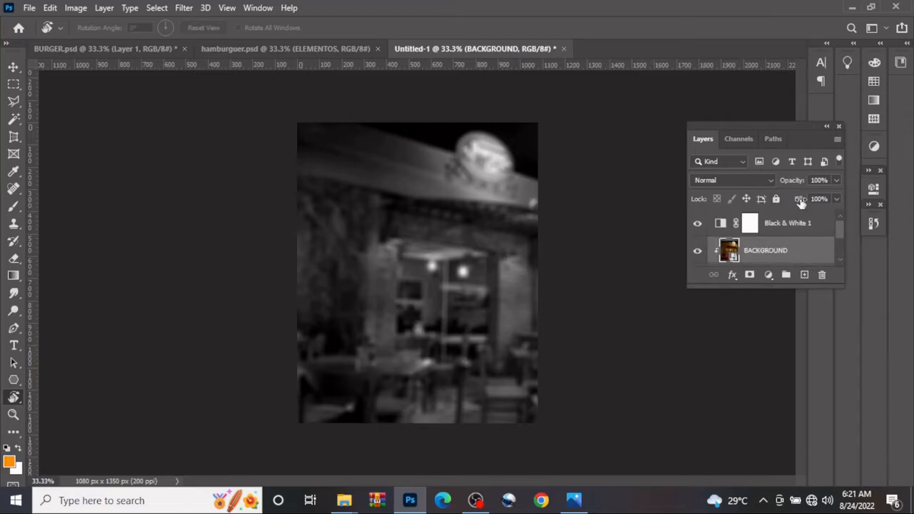
left_click_drag(802, 204, 766, 211)
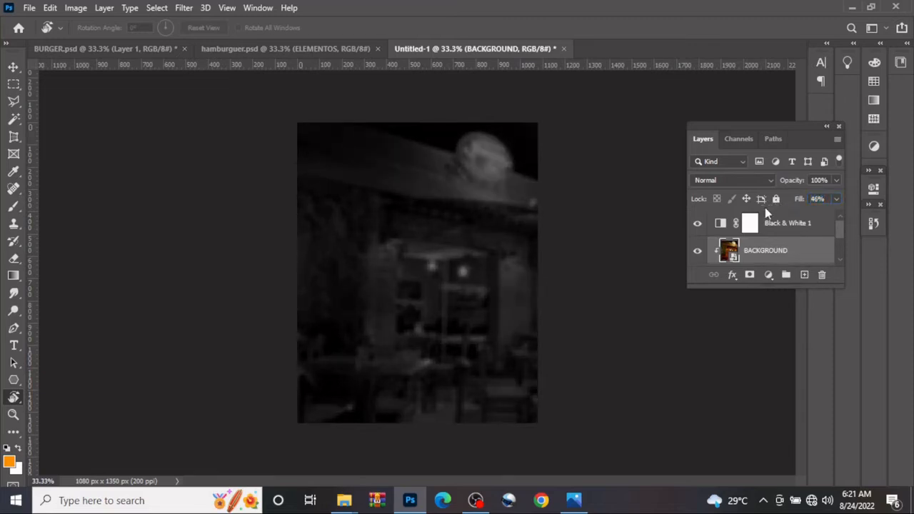
Place the TORN PAPER image flush with the canvas's right edge and move the Black & White adjustment layer below it
mouse_move(338, 500)
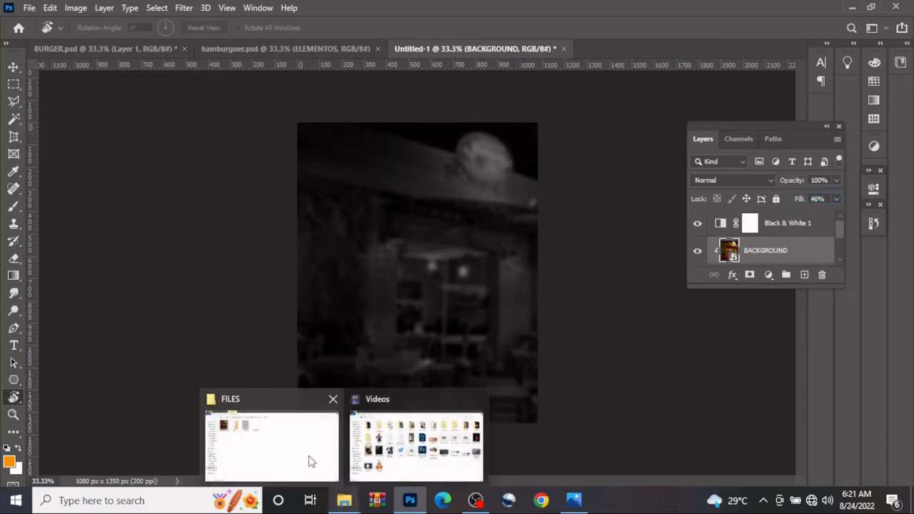
left_click(279, 442)
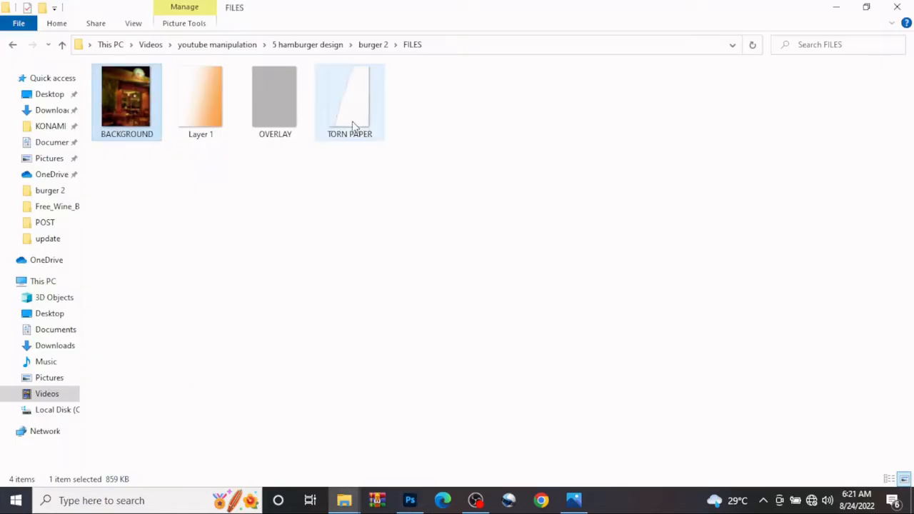
left_click_drag(353, 126, 406, 498)
left_click_drag(479, 304, 491, 254)
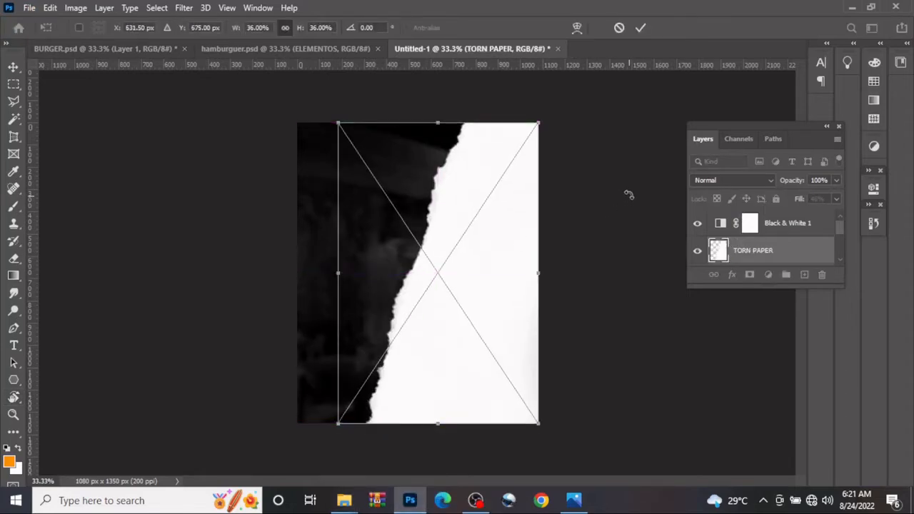
left_click(640, 28)
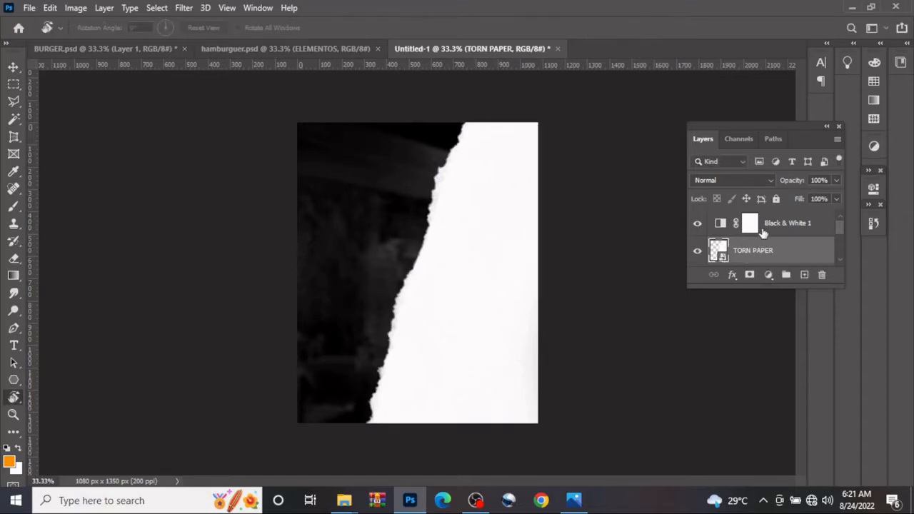
left_click_drag(762, 233, 778, 256)
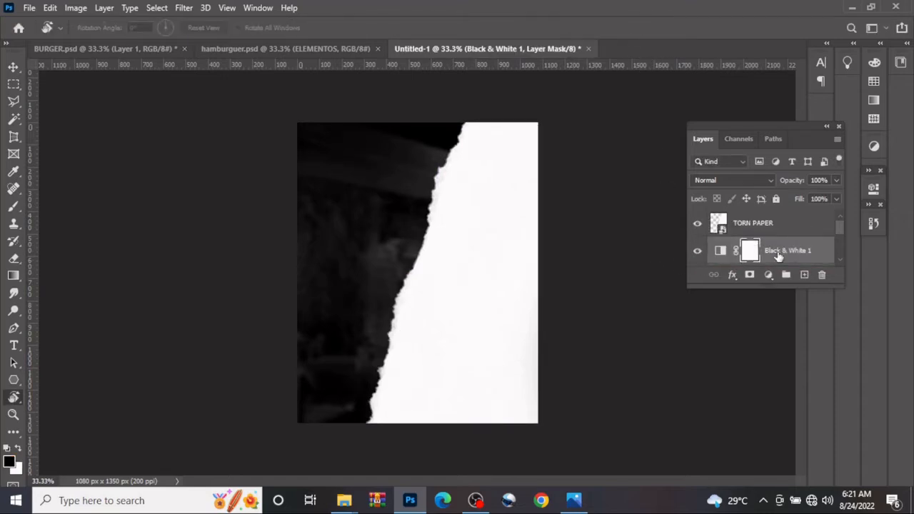
Add a solid color fill of ffae00 above the TORN PAPER layer and clip it to the paper
left_click(774, 224)
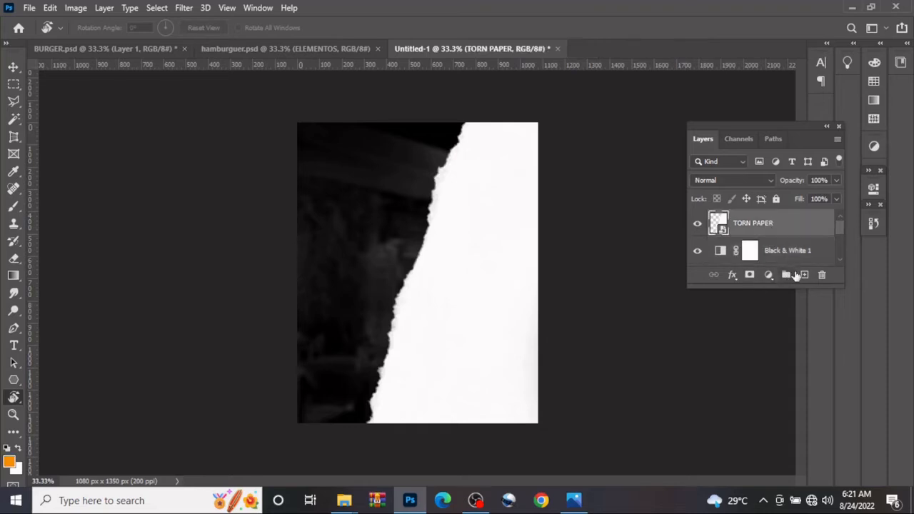
left_click(802, 275)
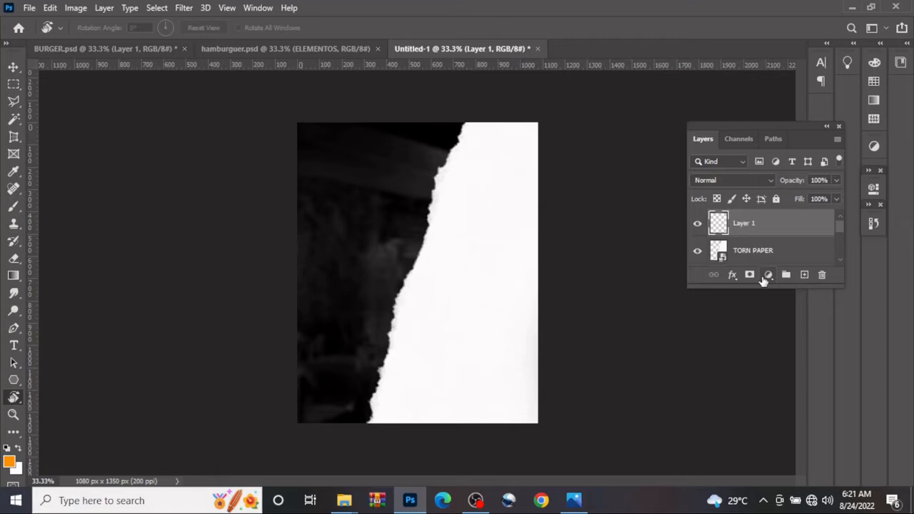
left_click(768, 276)
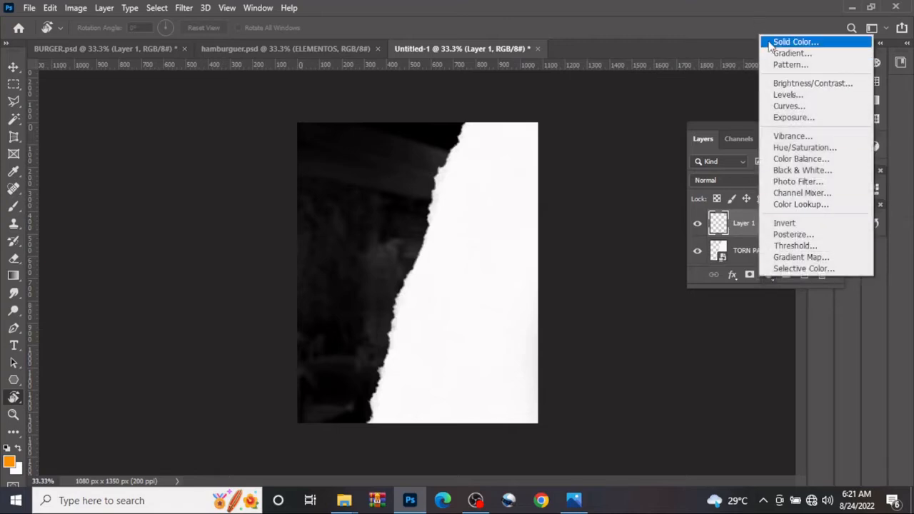
left_click(794, 42)
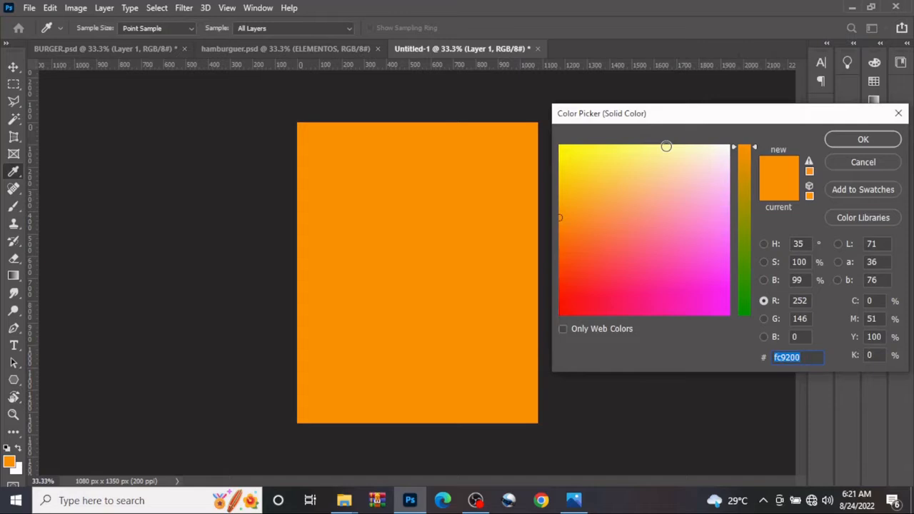
type("ffa")
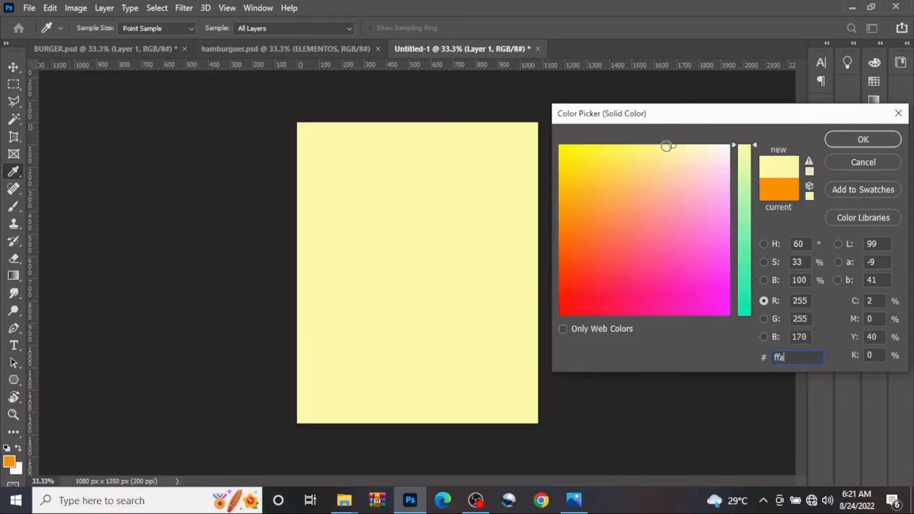
type("e00")
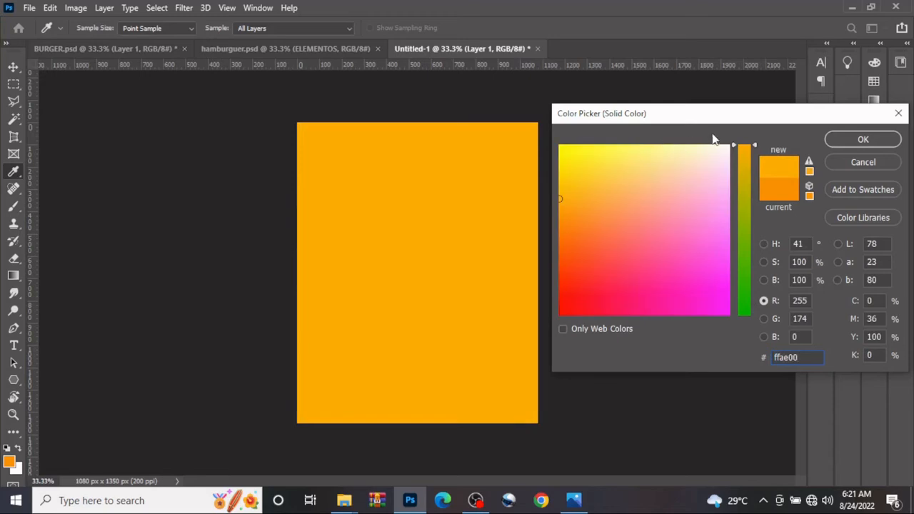
left_click(861, 142)
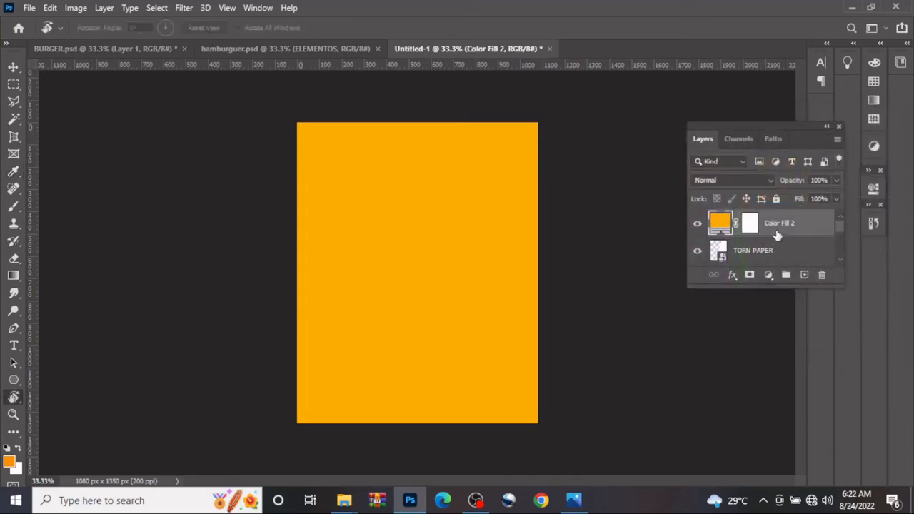
right_click(776, 236)
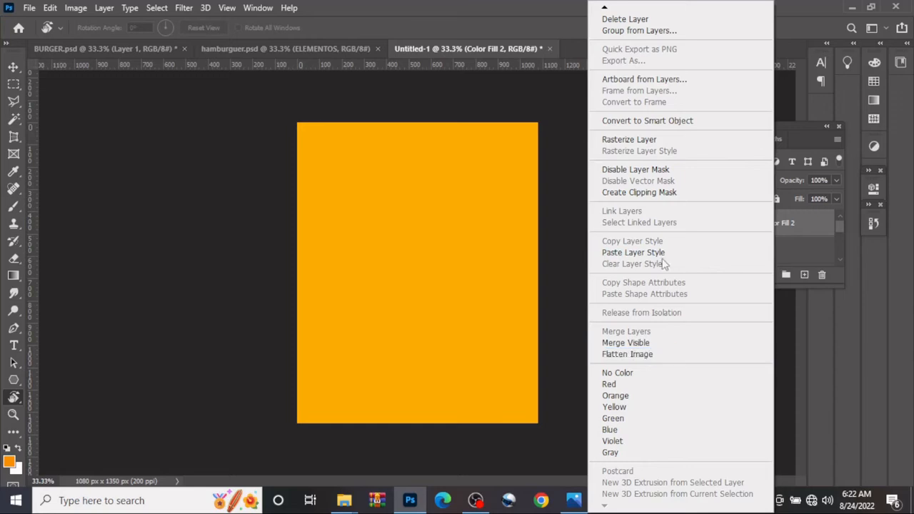
left_click(653, 193)
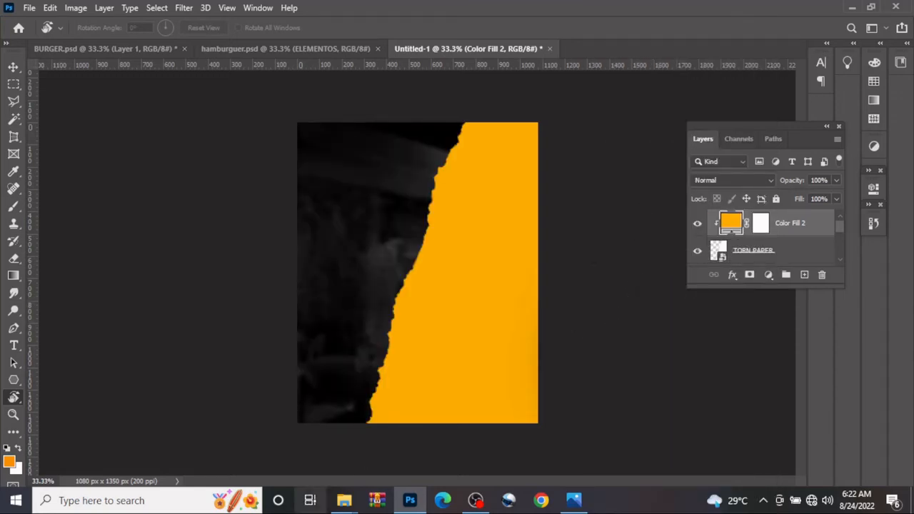
Place the OVERLAY texture from the FILES folder above the orange fill, flush with the canvas's right edge
mouse_move(344, 504)
left_click(295, 459)
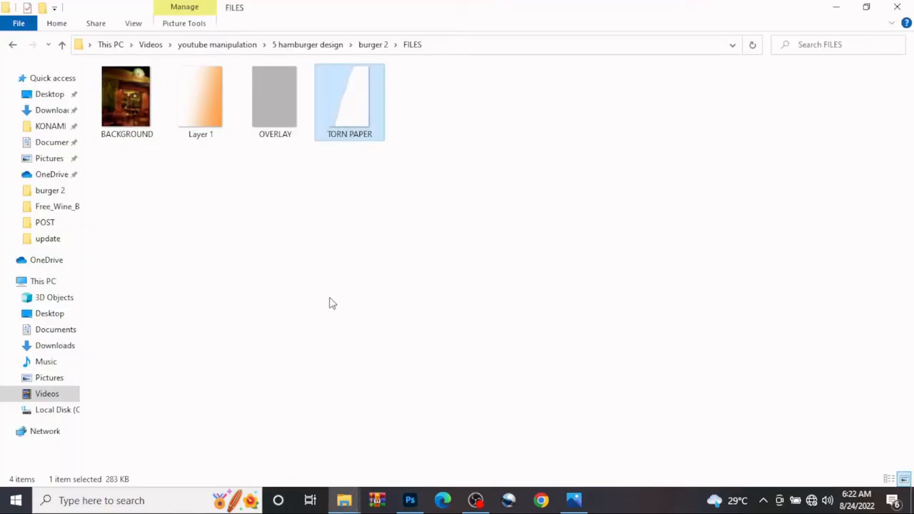
left_click(277, 115)
left_click_drag(279, 137, 508, 279)
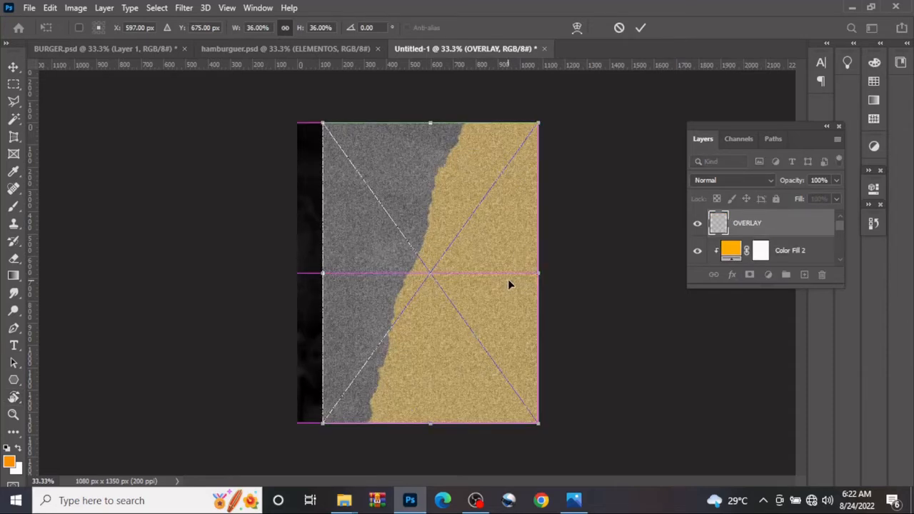
left_click(640, 27)
Clip the OVERLAY texture to the torn paper and set its blend mode to Overlay
right_click(753, 227)
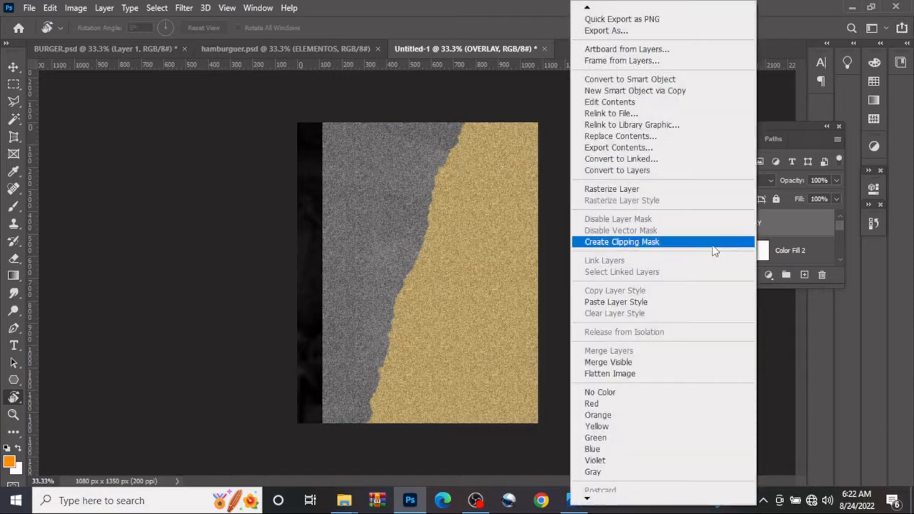
left_click(671, 242)
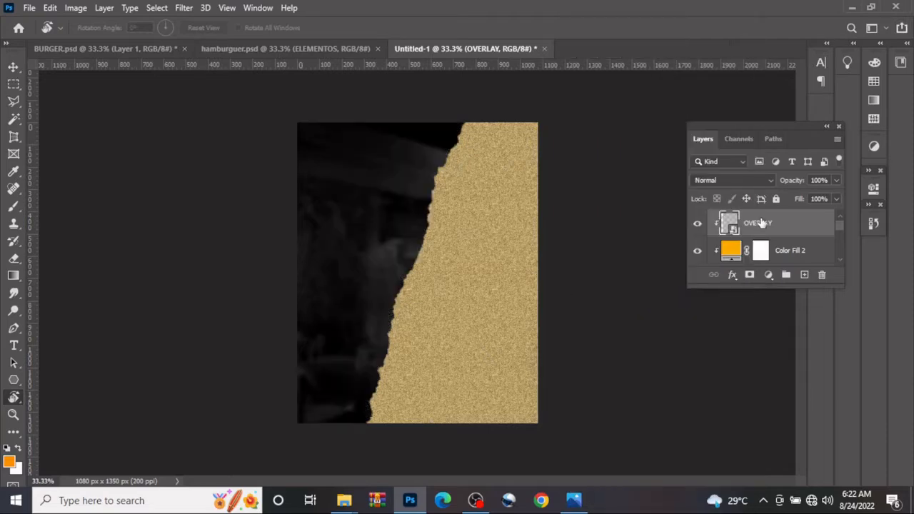
left_click(730, 181)
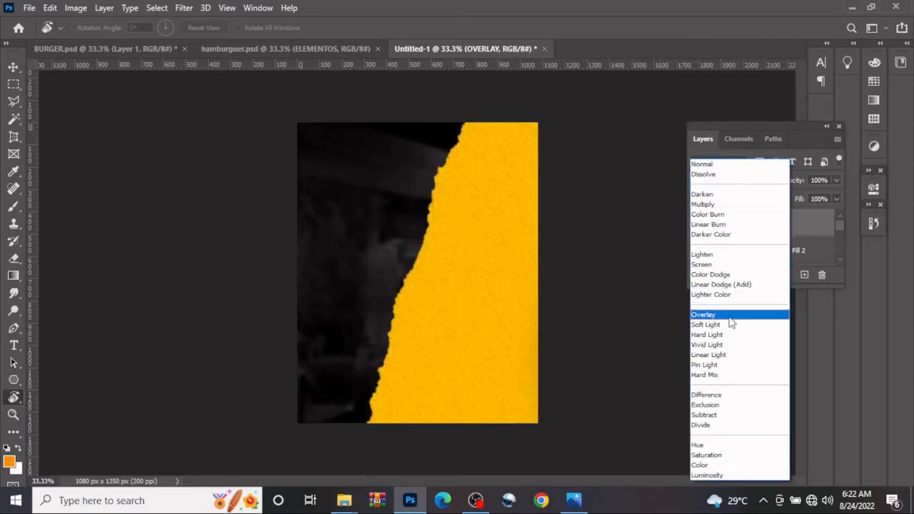
left_click(730, 318)
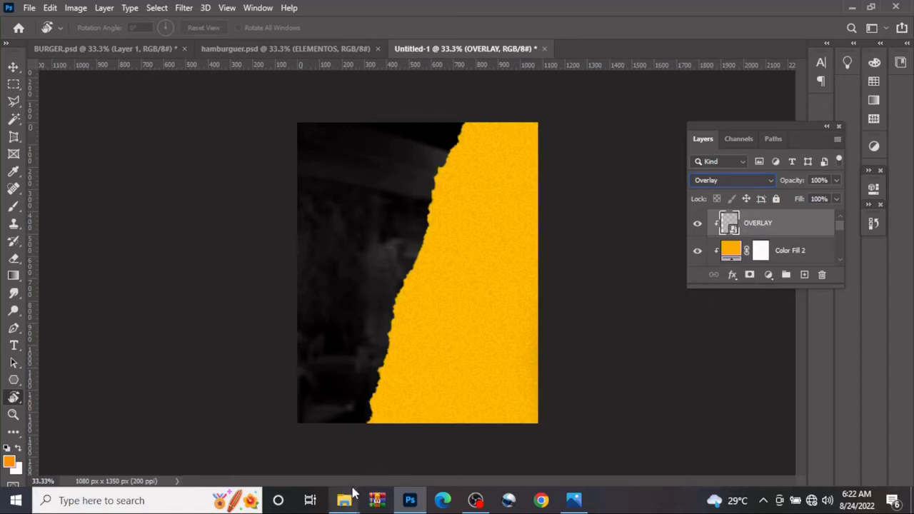
Place the Layer 1 orange gradient image from the FILES folder above the OVERLAY texture, flush with the canvas's right edge
mouse_move(346, 495)
left_click(276, 463)
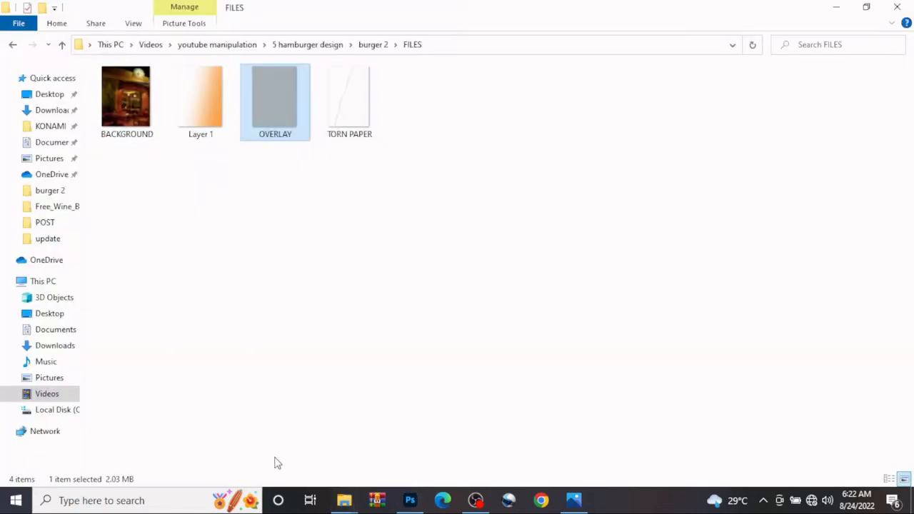
left_click(216, 142)
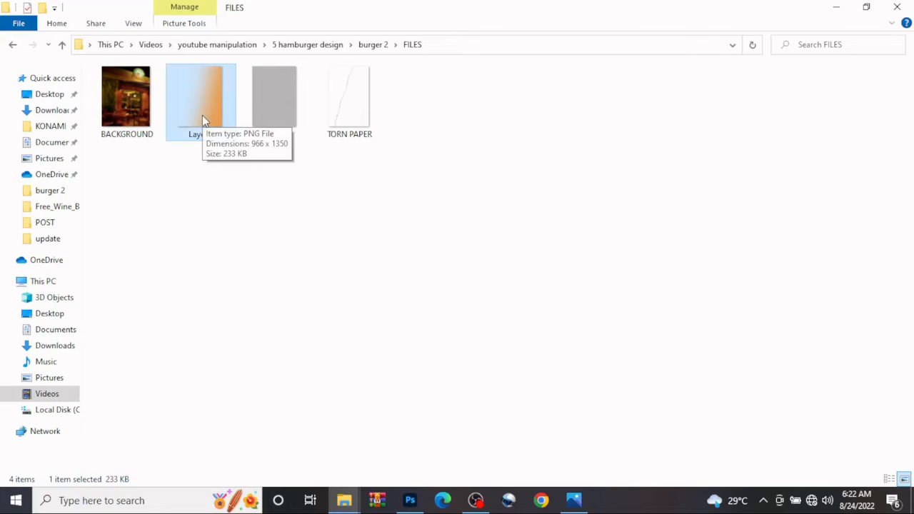
left_click_drag(202, 115, 437, 327)
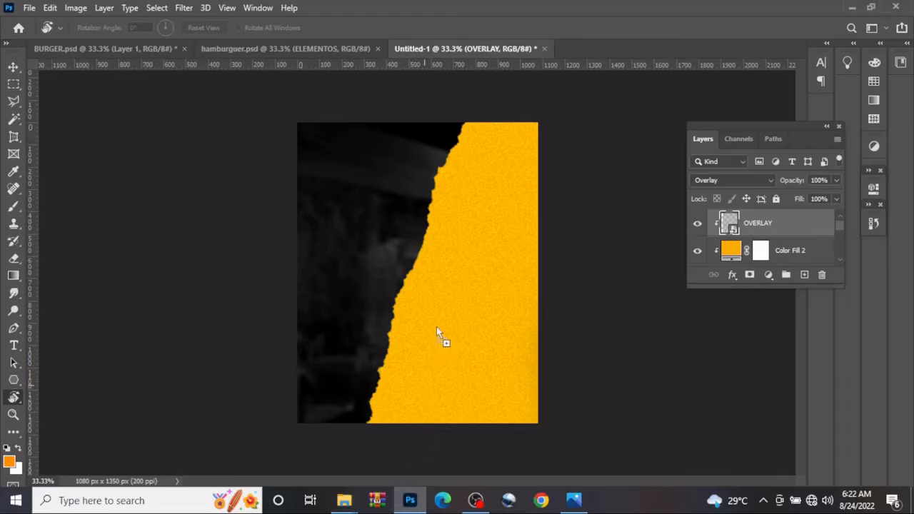
left_click_drag(450, 256, 473, 257)
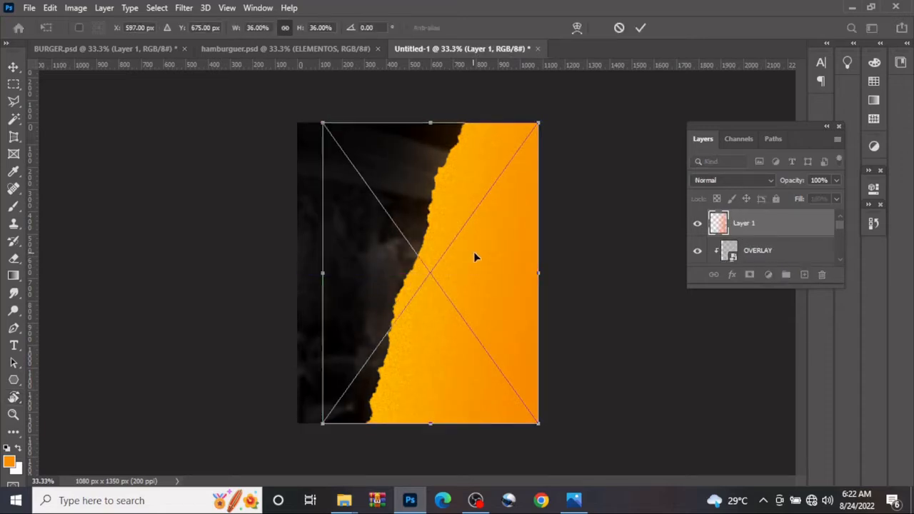
left_click(641, 29)
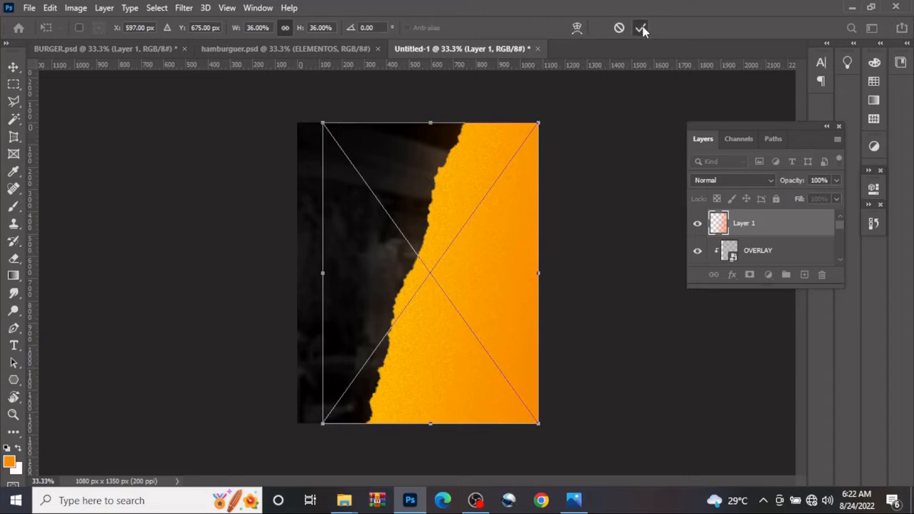
Clip the Layer 1 gradient to the torn paper
right_click(788, 225)
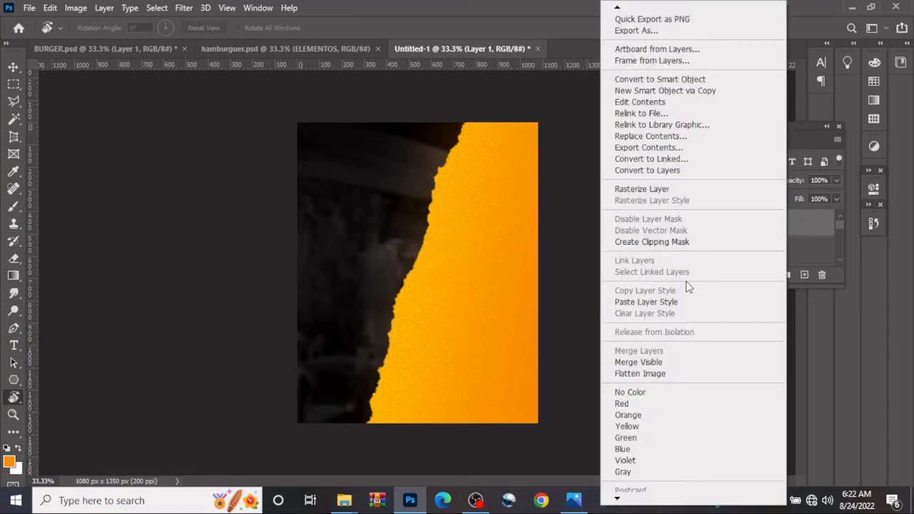
left_click(664, 243)
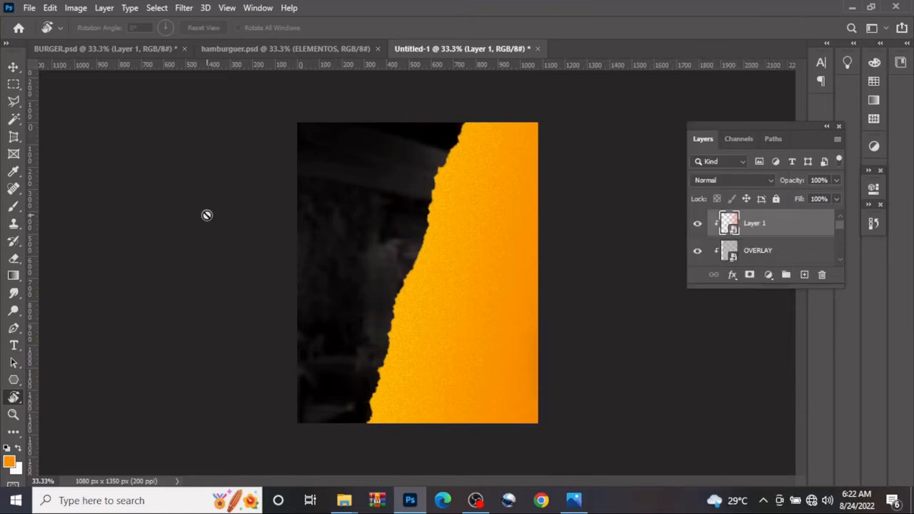
left_click(13, 68)
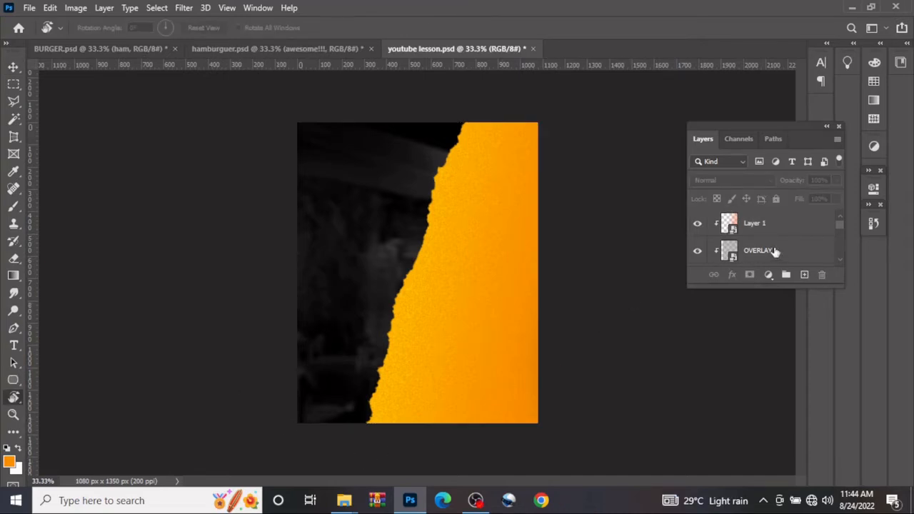
left_click(775, 235)
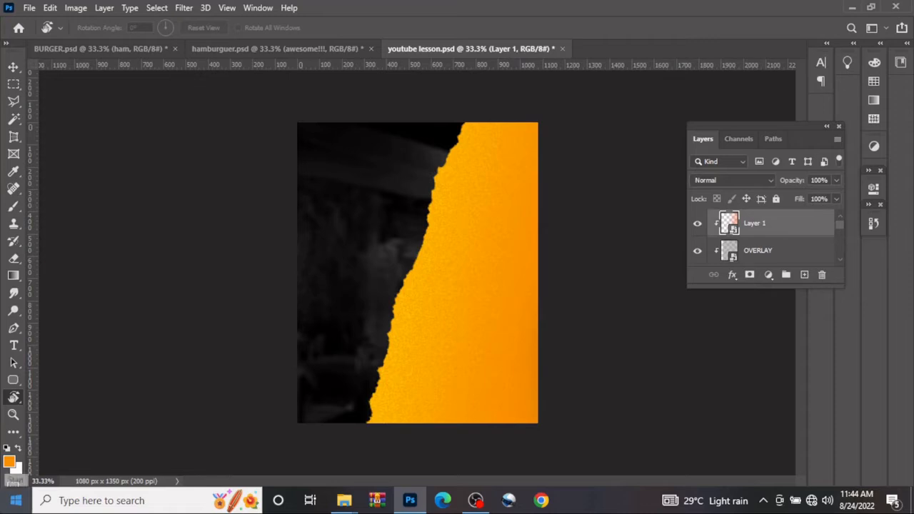
Add the white text HAM in Bebas Neue Bold at 193 pt and place it on the orange paper
key("t")
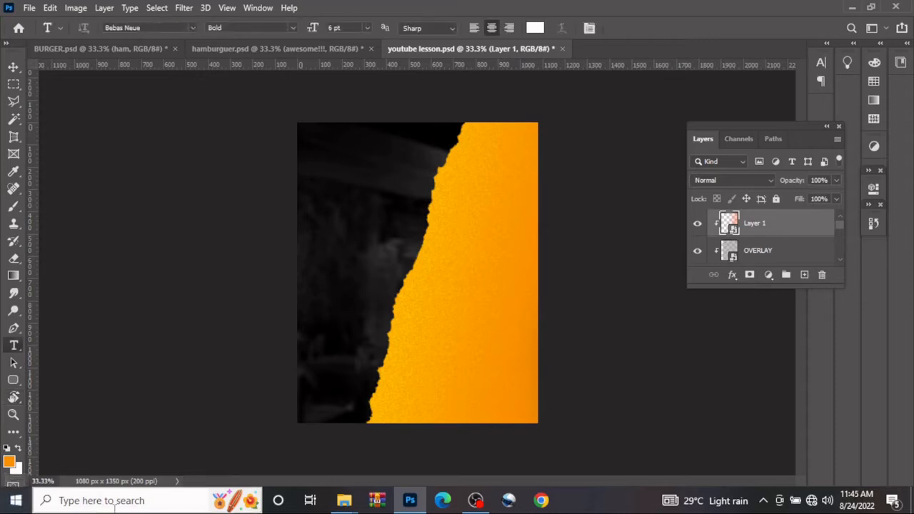
left_click(429, 263)
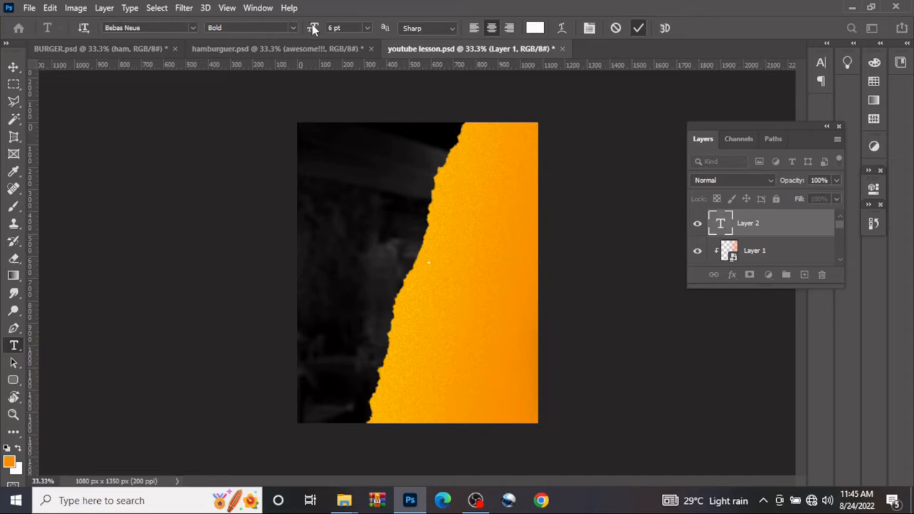
left_click(723, 226)
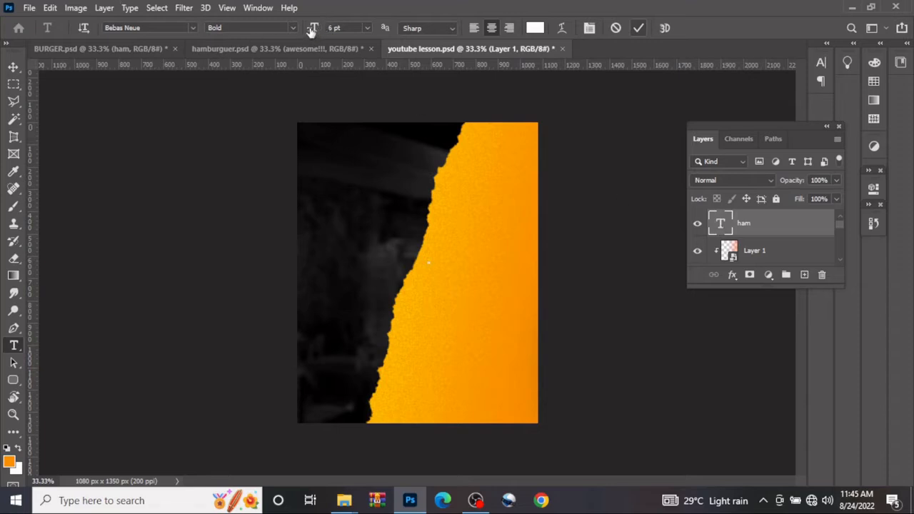
left_click_drag(312, 29, 450, 28)
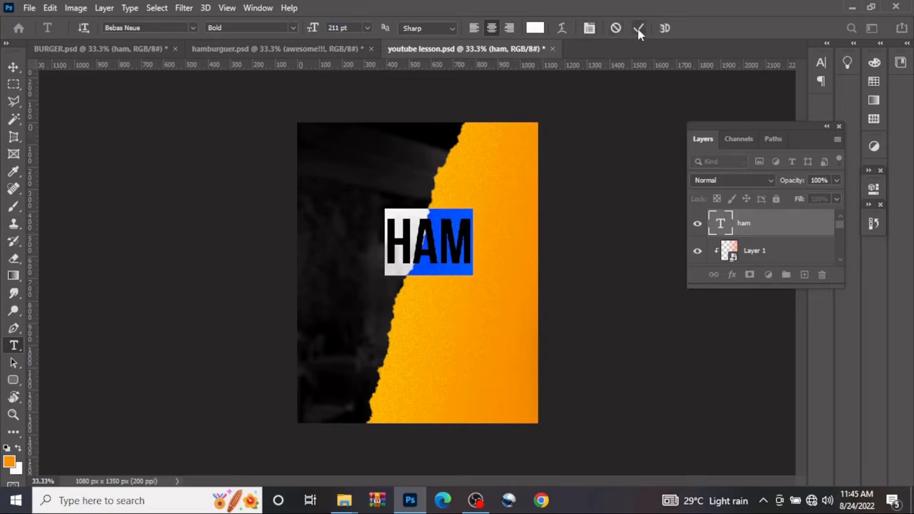
left_click(359, 28)
type("193")
key("Return")
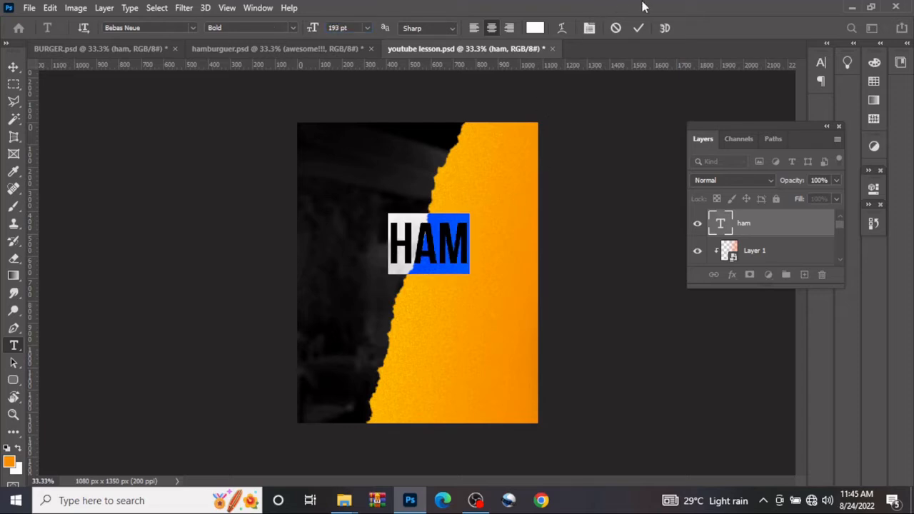
left_click(638, 28)
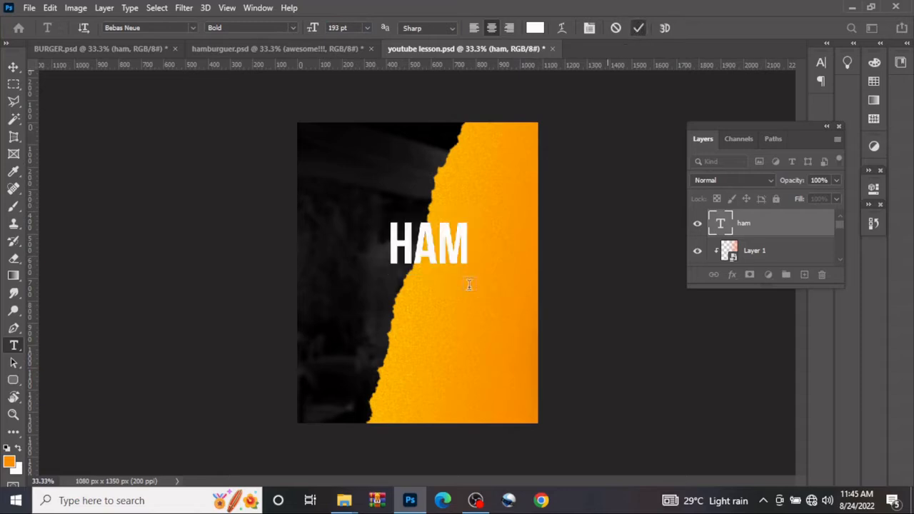
left_click(13, 66)
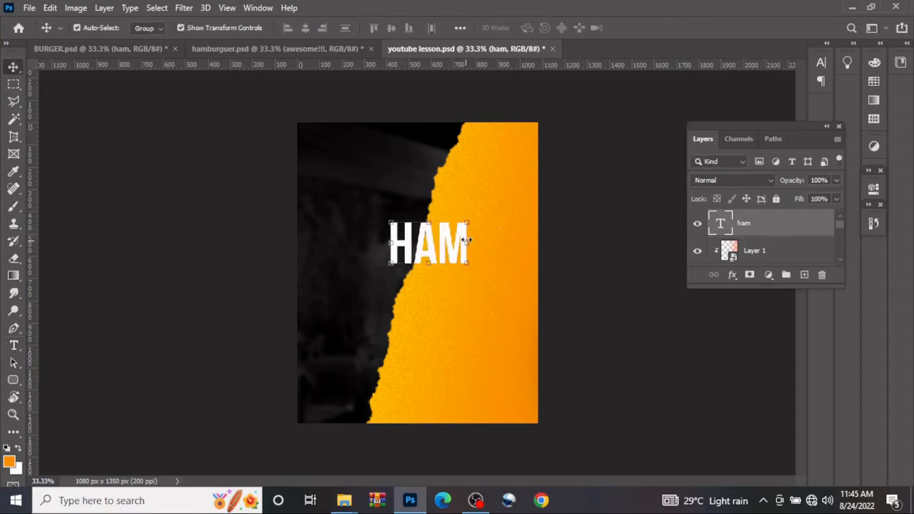
left_click_drag(463, 239, 522, 247)
double_click(514, 240)
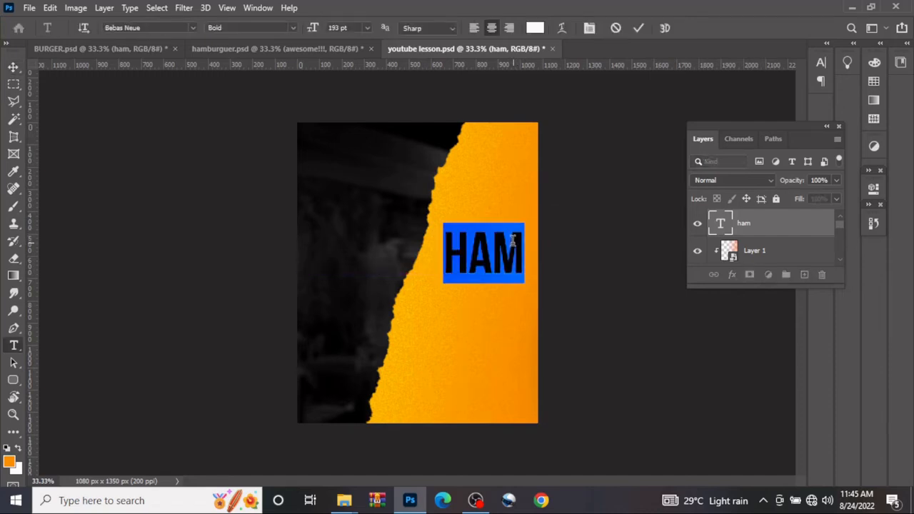
left_click(638, 27)
key("v")
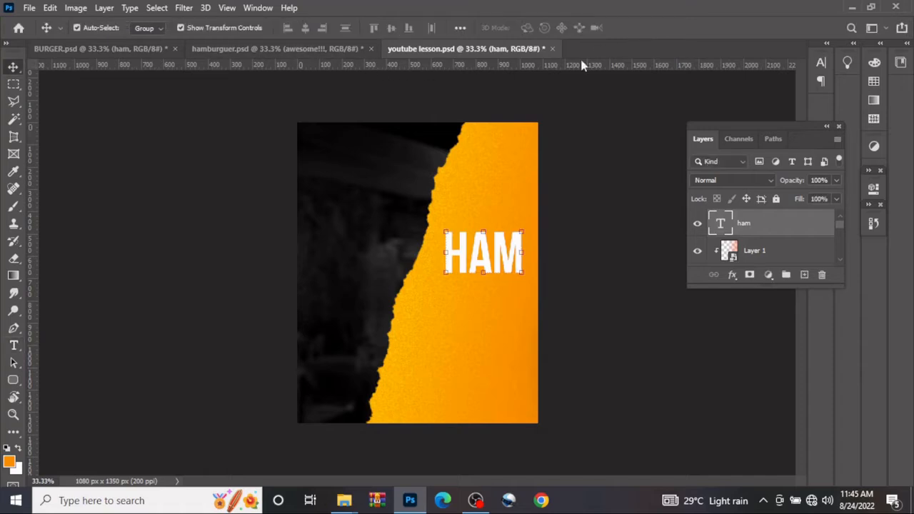
double_click(719, 224)
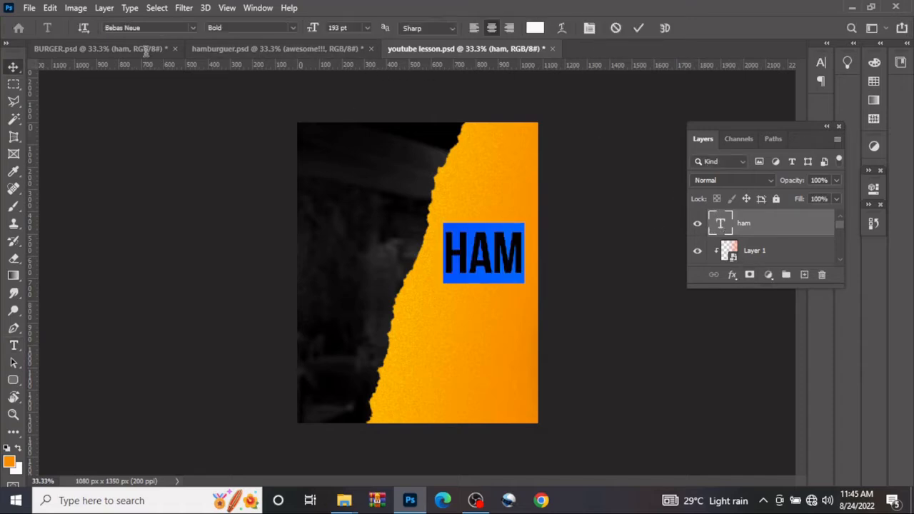
left_click(292, 27)
left_click(292, 26)
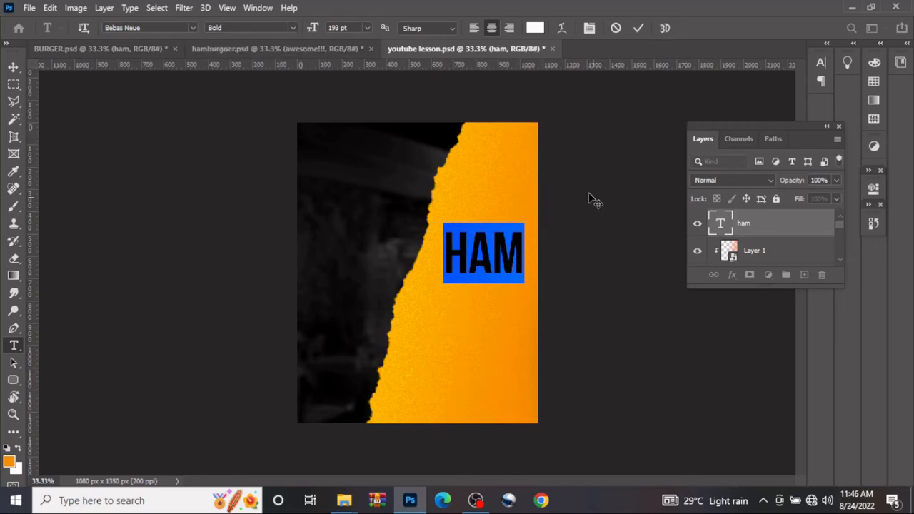
left_click(638, 28)
key("v")
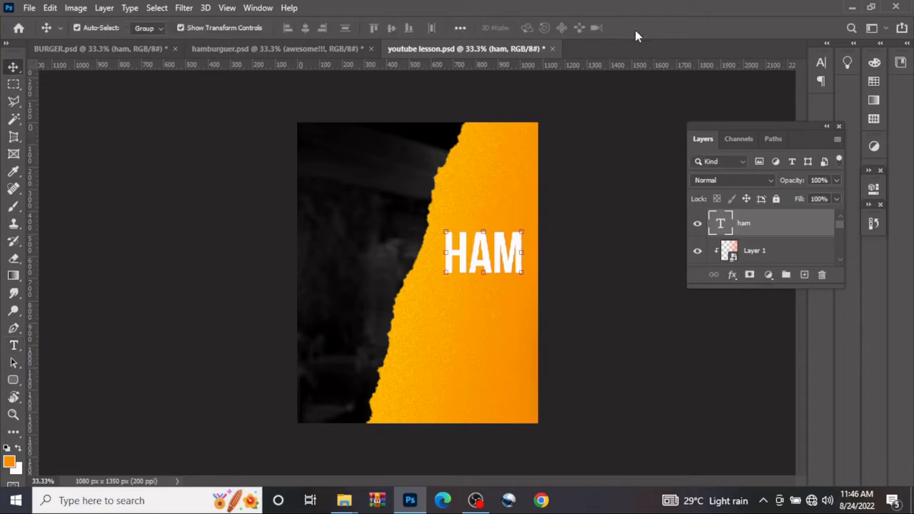
Duplicate the HAM text directly below the original and change the copy's wording to BUR
key("ctrl+j")
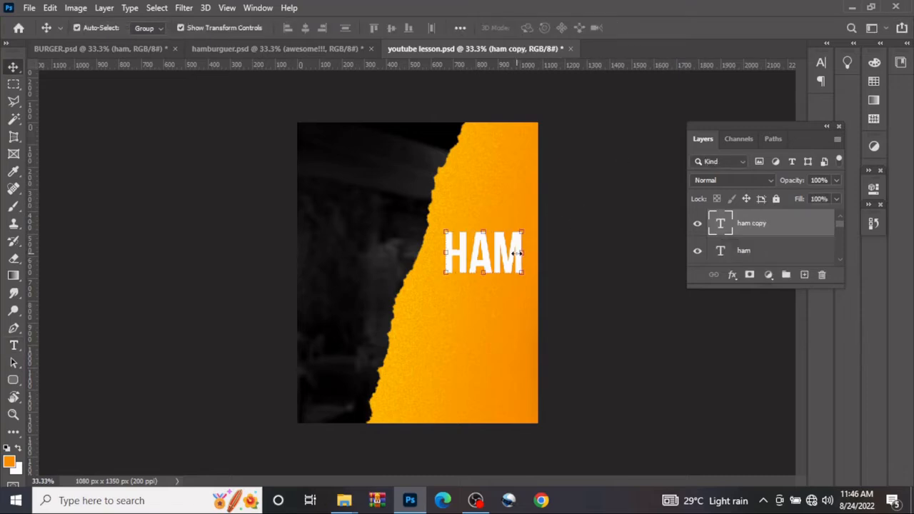
left_click_drag(510, 256, 508, 305)
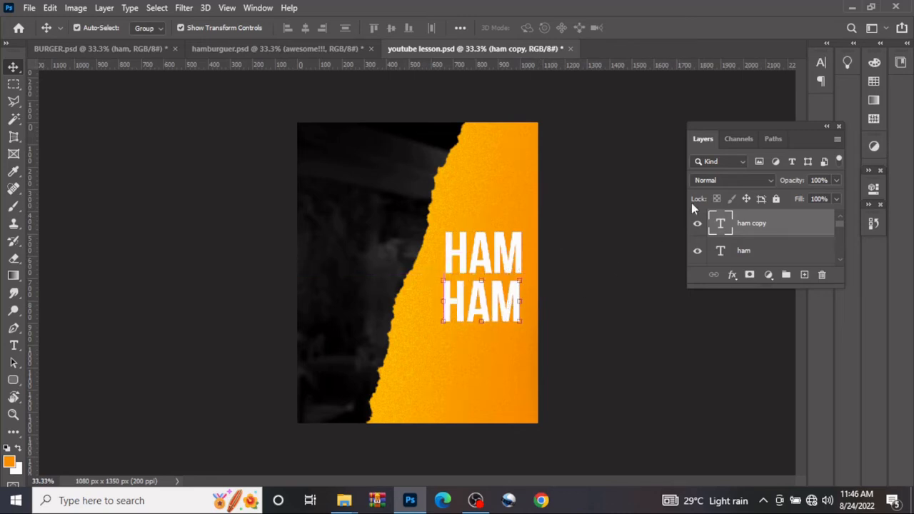
double_click(723, 227)
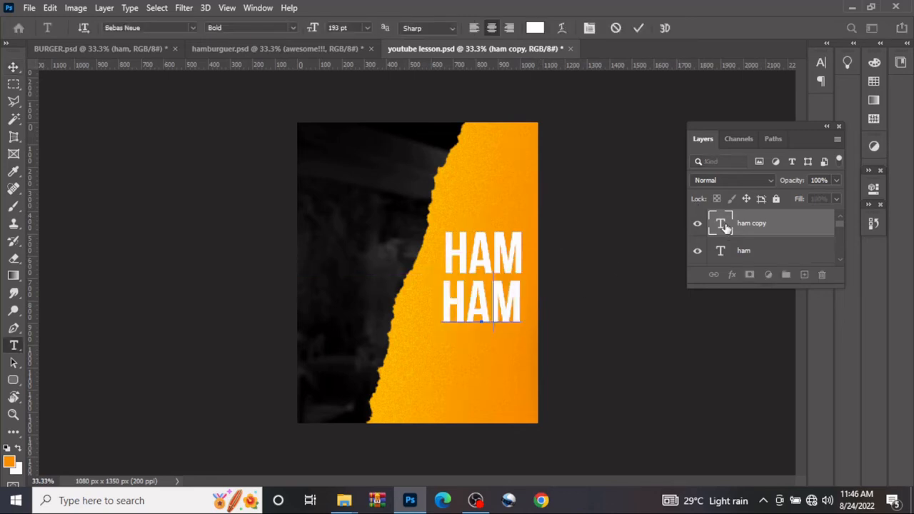
type("BUR")
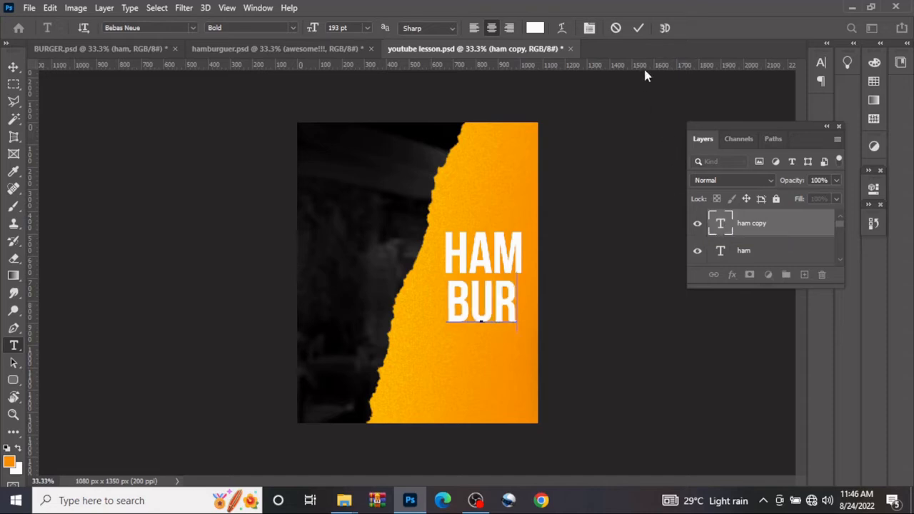
left_click(638, 27)
key("v")
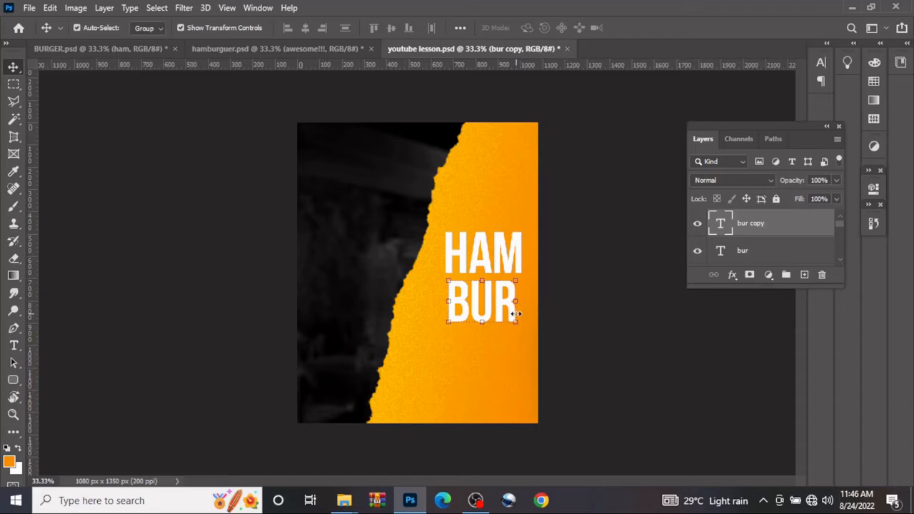
Duplicate the BUR text directly below it and change the copy's wording to GER
left_click_drag(508, 303, 515, 361)
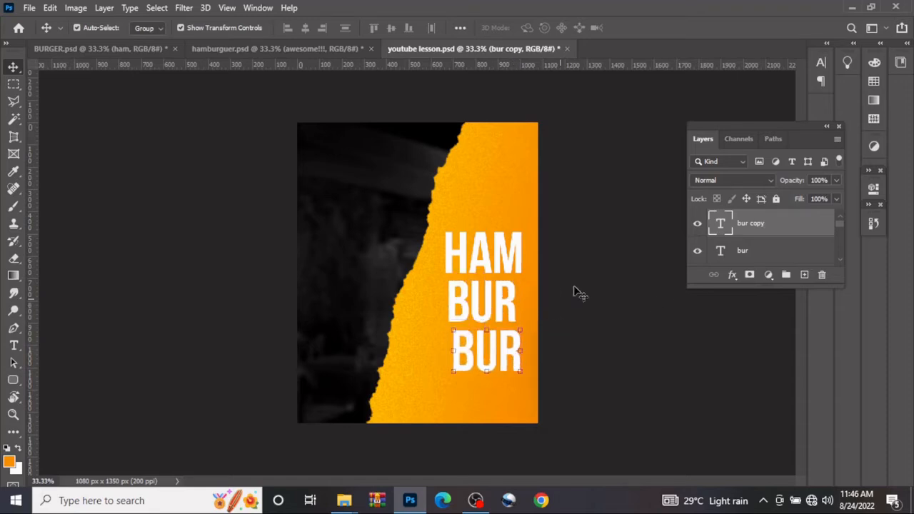
double_click(720, 223)
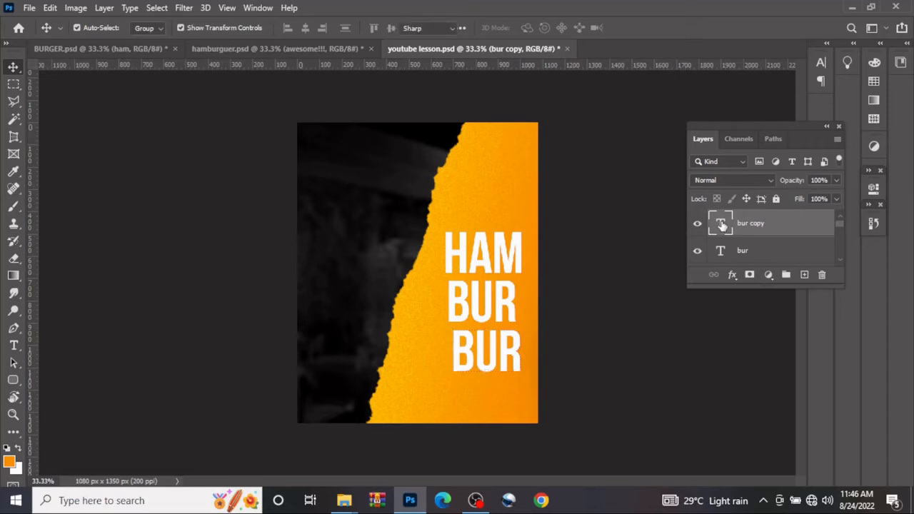
type("GER")
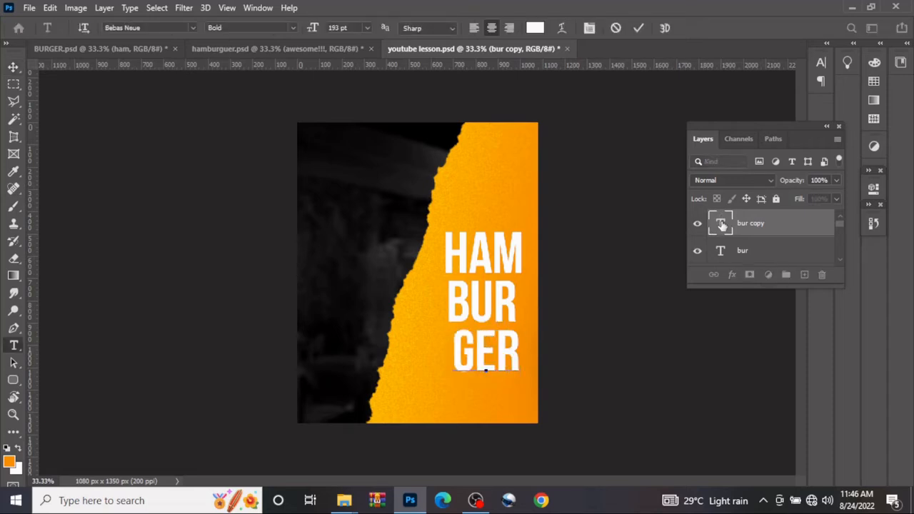
left_click(640, 27)
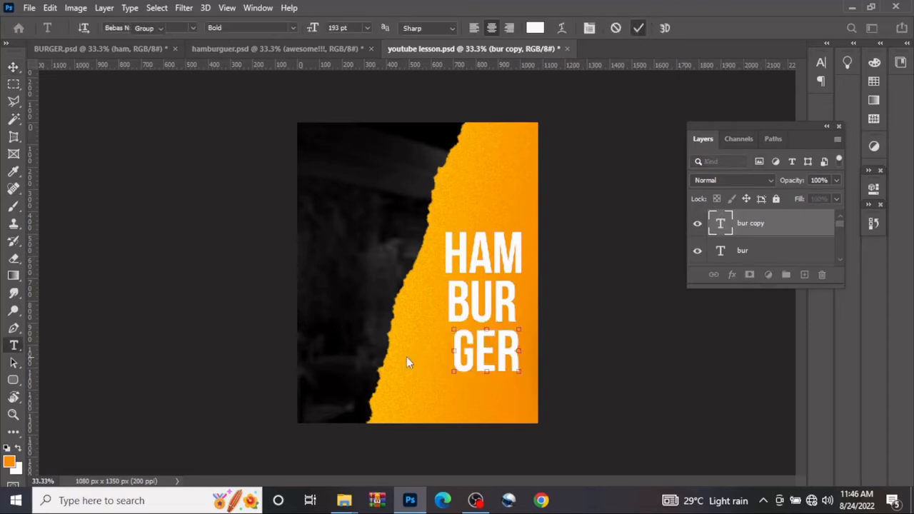
key("v")
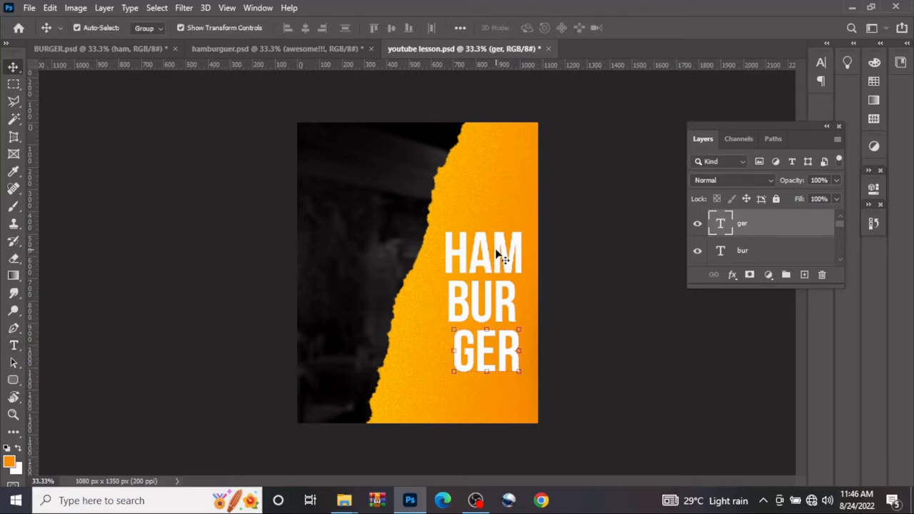
Reposition the HAM, BUR and GER text into a tighter staggered stack, with BUR offset to the right of the other two lines
left_click_drag(499, 249, 499, 239)
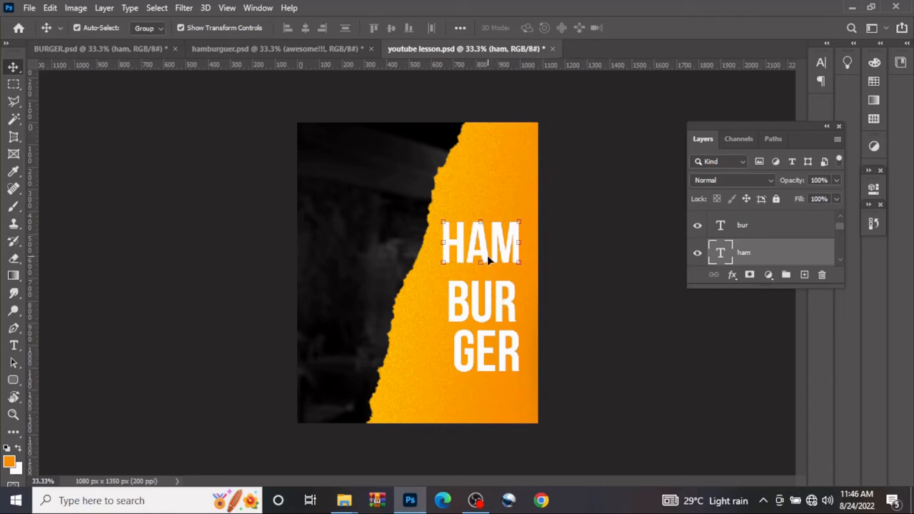
left_click_drag(487, 253, 482, 255)
left_click_drag(488, 294, 492, 280)
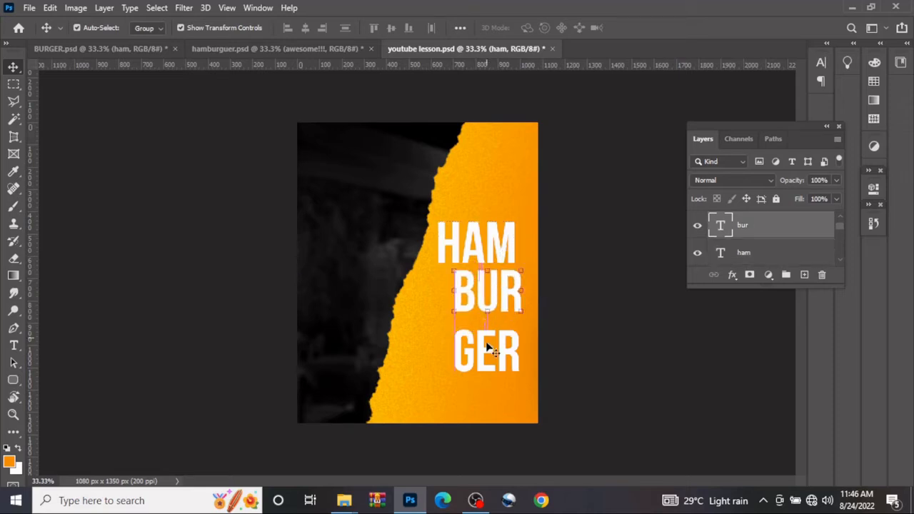
left_click_drag(483, 340, 472, 330)
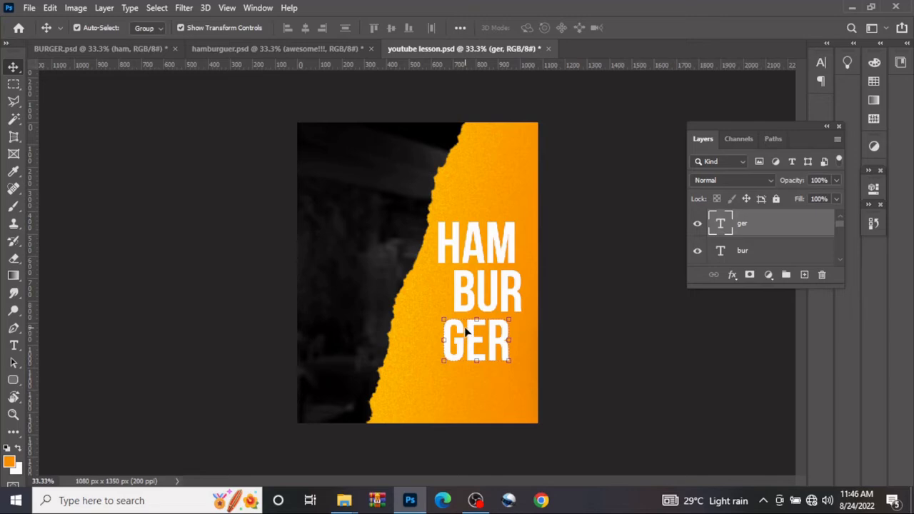
left_click_drag(463, 331, 463, 330)
Draw a rounded rectangle about 288 × 102 px with 10 px corners just above HAM and fill it dark red (8c0200)
left_click(16, 383)
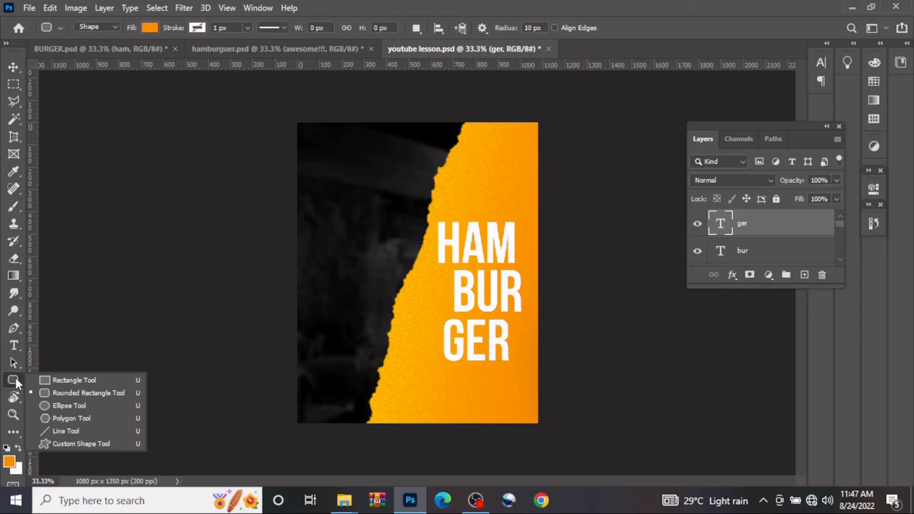
left_click(52, 392)
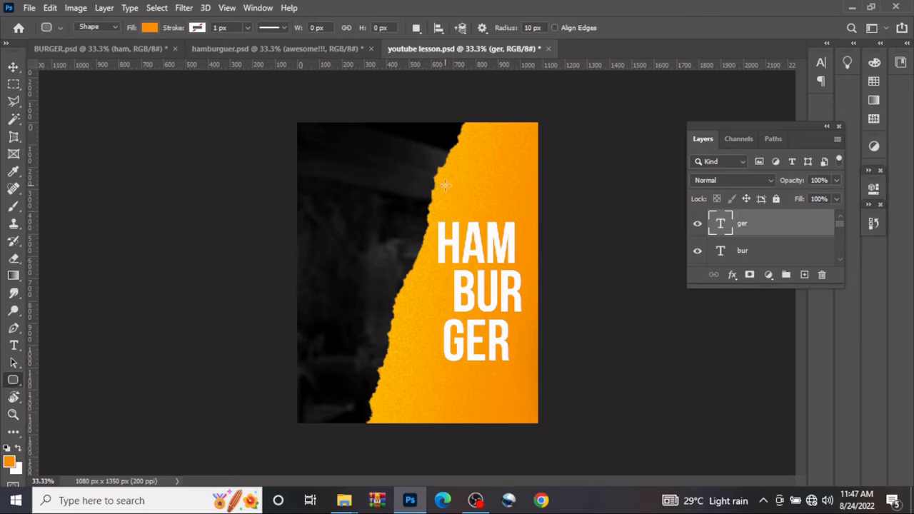
left_click_drag(441, 198, 503, 218)
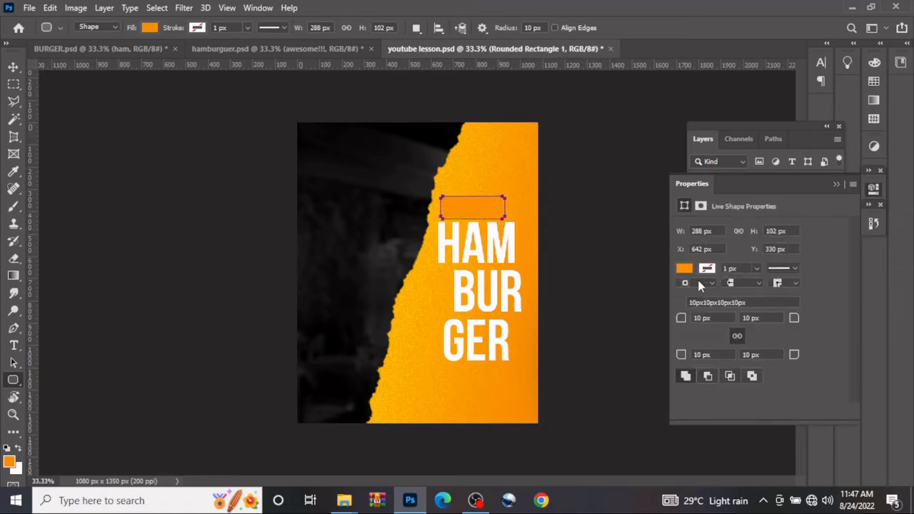
left_click(684, 269)
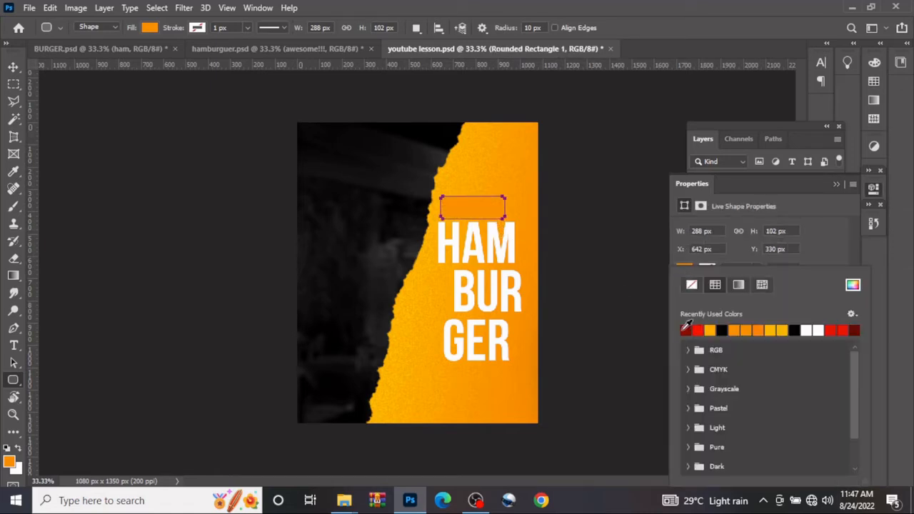
left_click(685, 330)
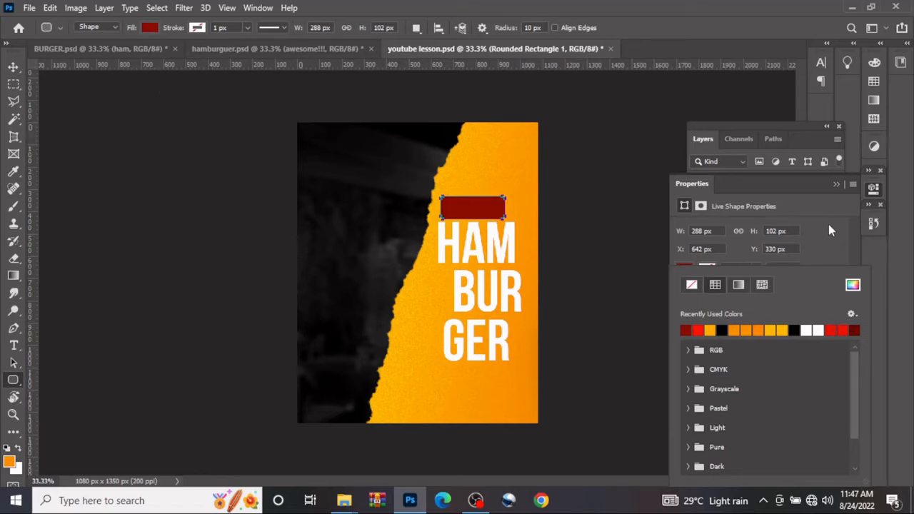
left_click(834, 185)
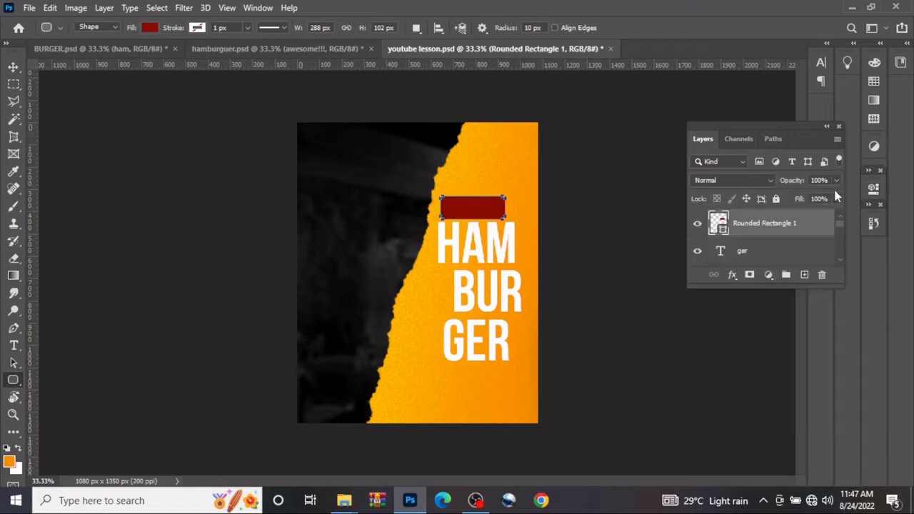
double_click(718, 224)
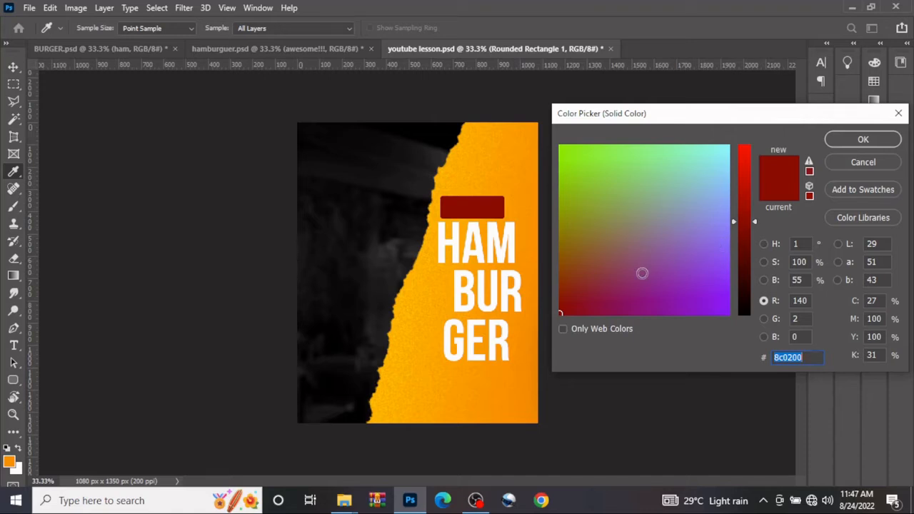
left_click(839, 140)
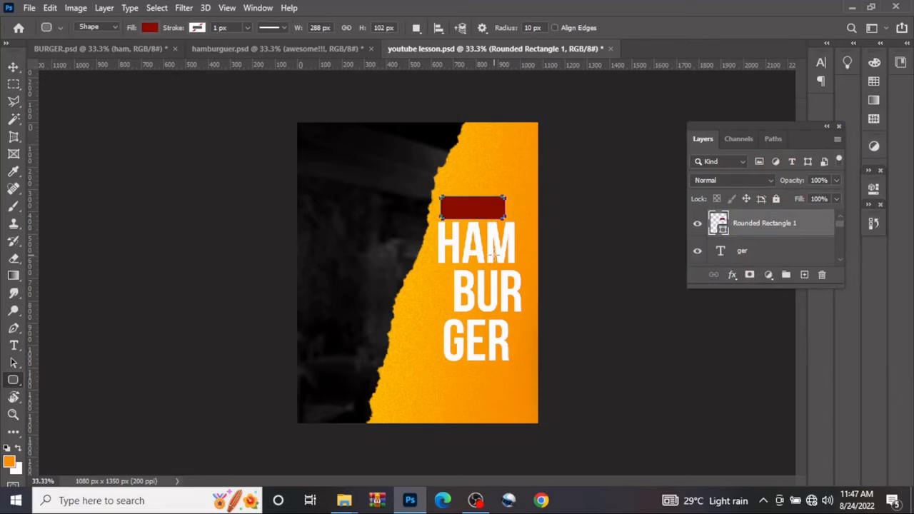
Transform the dark red rounded rectangle into a wider, thinner bar about 332 × 73 px above HAM and deselect it
key("ctrl+t")
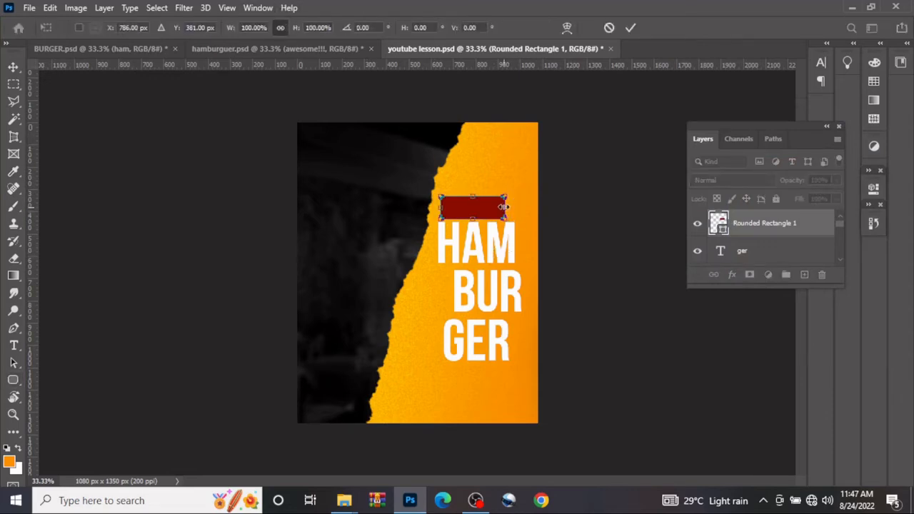
left_click_drag(506, 208, 513, 207)
left_click_drag(475, 217, 492, 207)
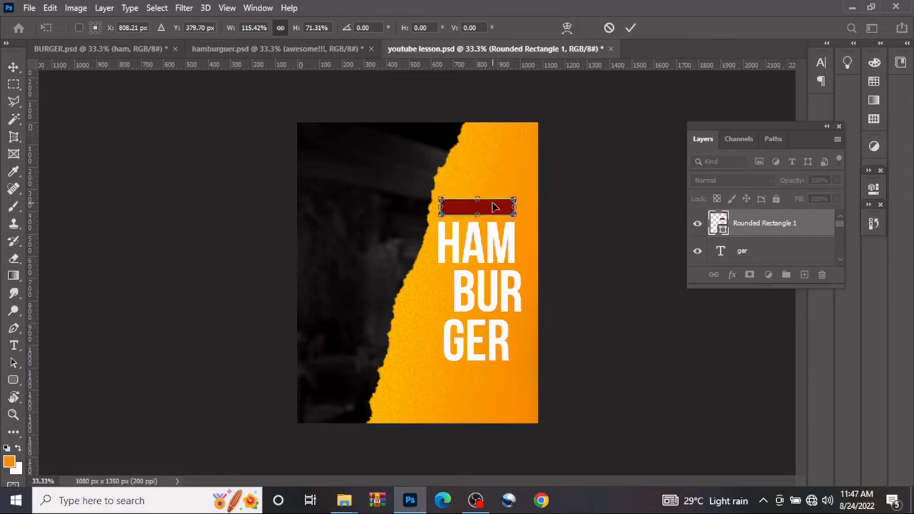
left_click(627, 30)
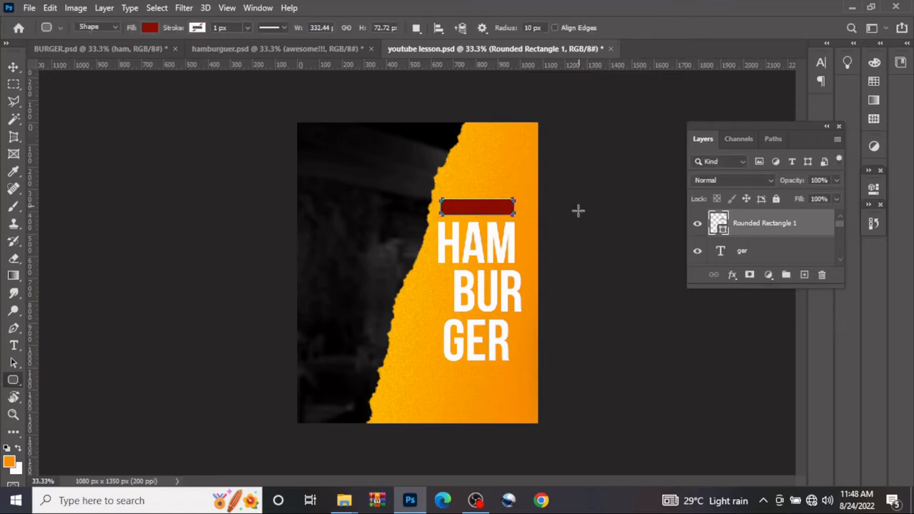
left_click(644, 236)
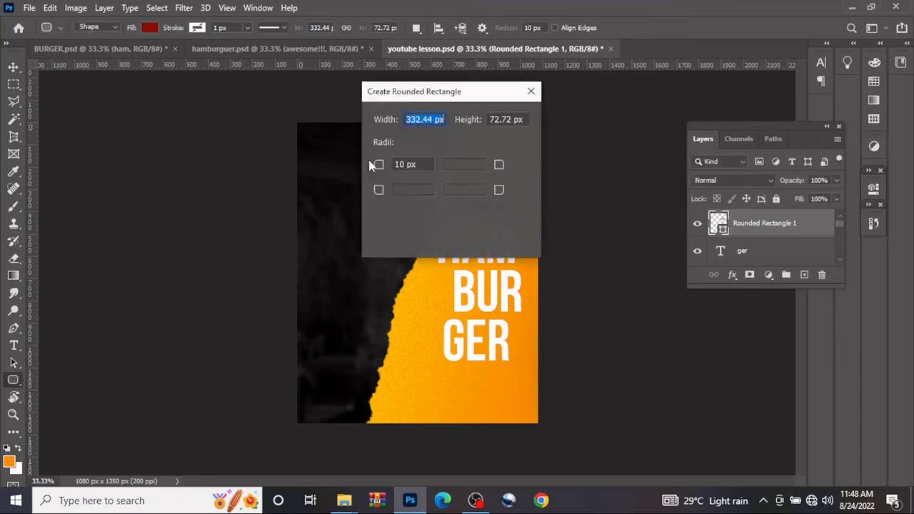
left_click(531, 92)
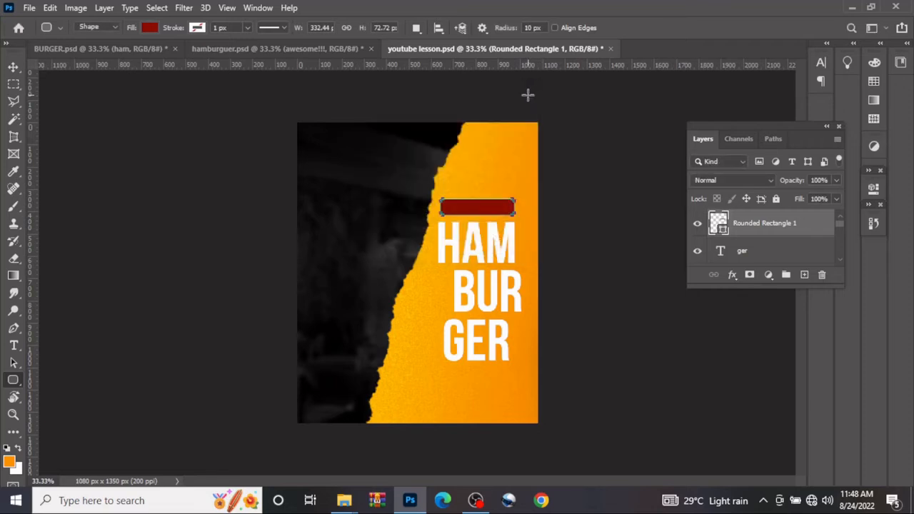
left_click(13, 66)
left_click(270, 227)
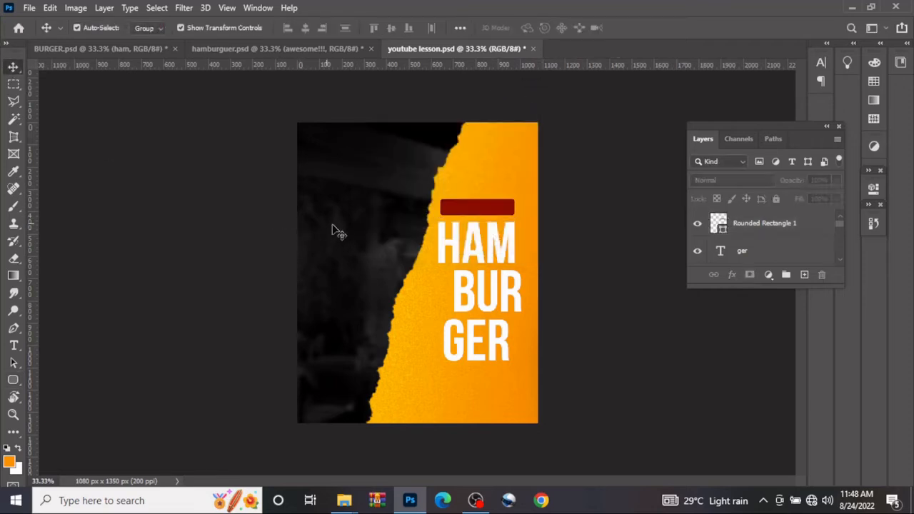
Rotate the HAM text about -3.6°
left_click(483, 252)
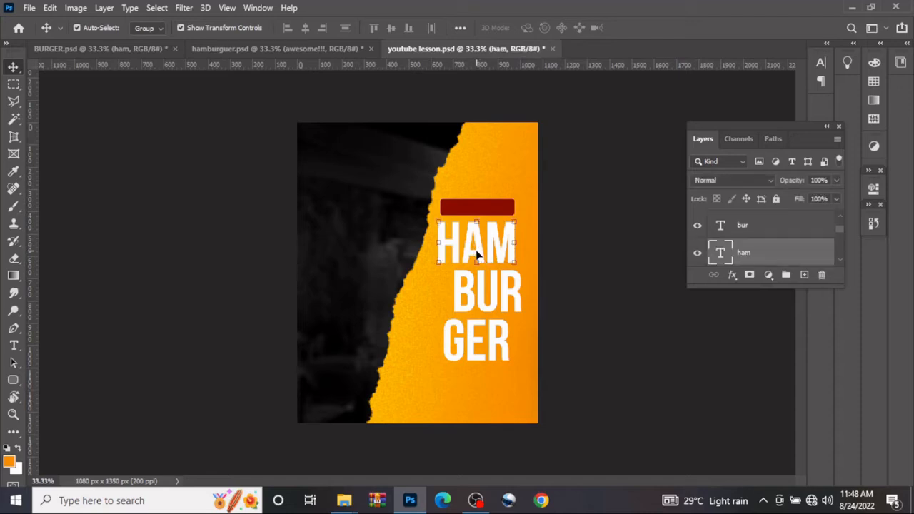
key("ctrl+t")
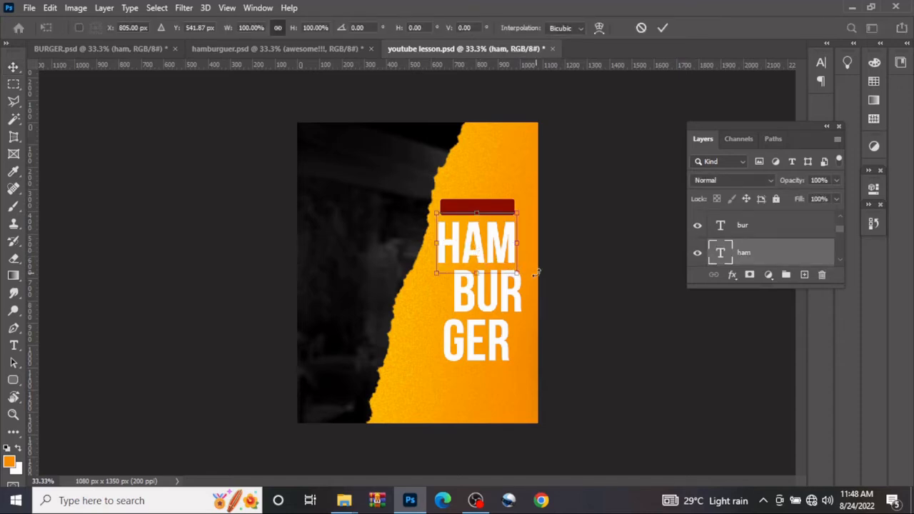
mouse_move(530, 274)
left_mouse_down()
mouse_move(539, 268)
mouse_move(533, 274)
left_mouse_up()
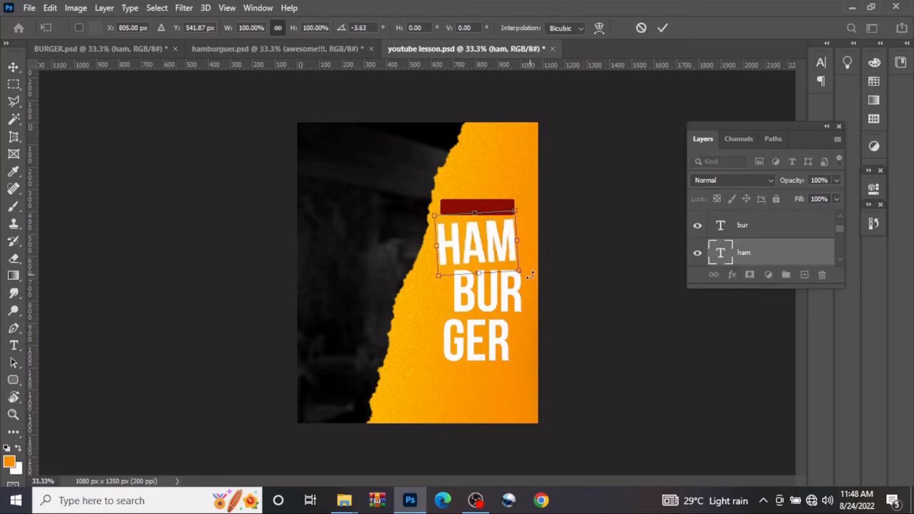
left_click(661, 29)
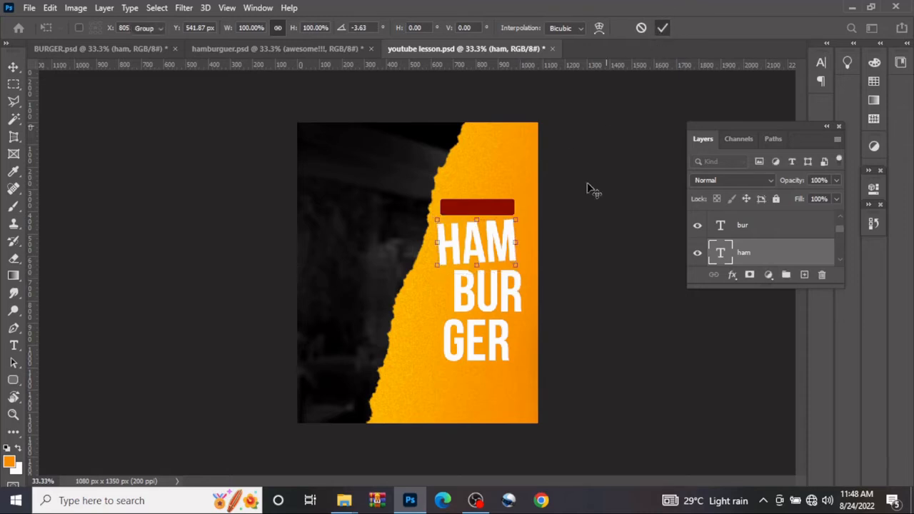
Rotate the BUR text about -3.1°
left_click(508, 294)
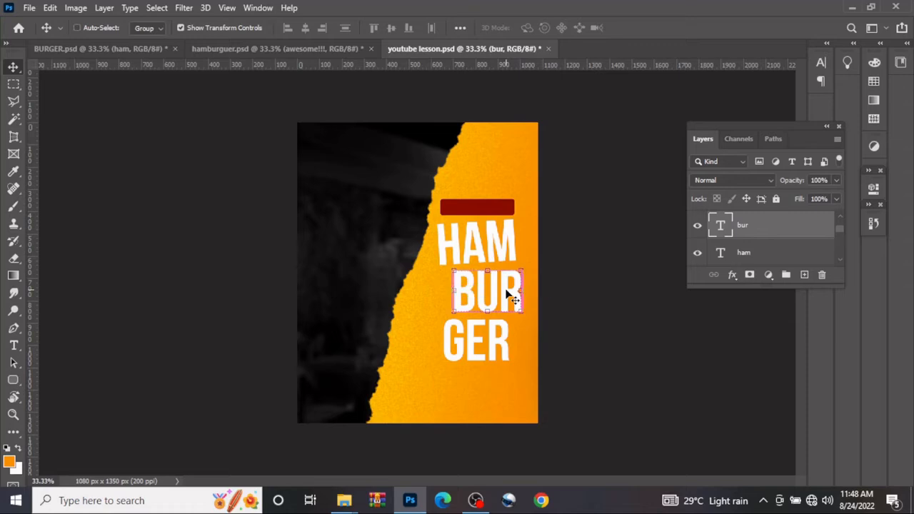
key("ctrl+t")
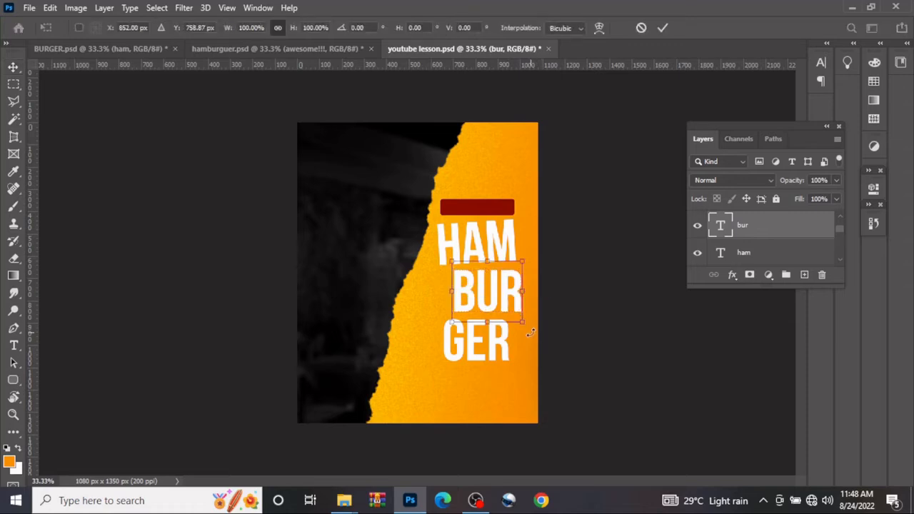
left_click_drag(527, 328, 534, 331)
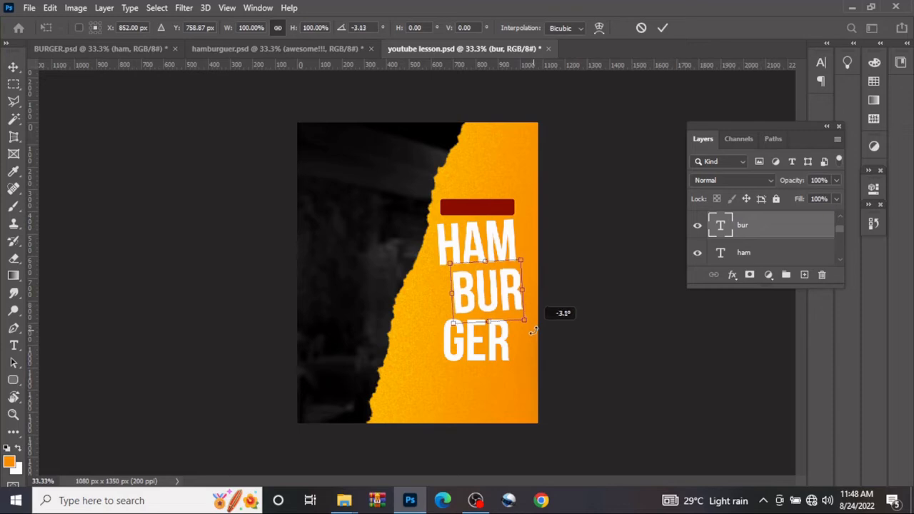
left_click(666, 25)
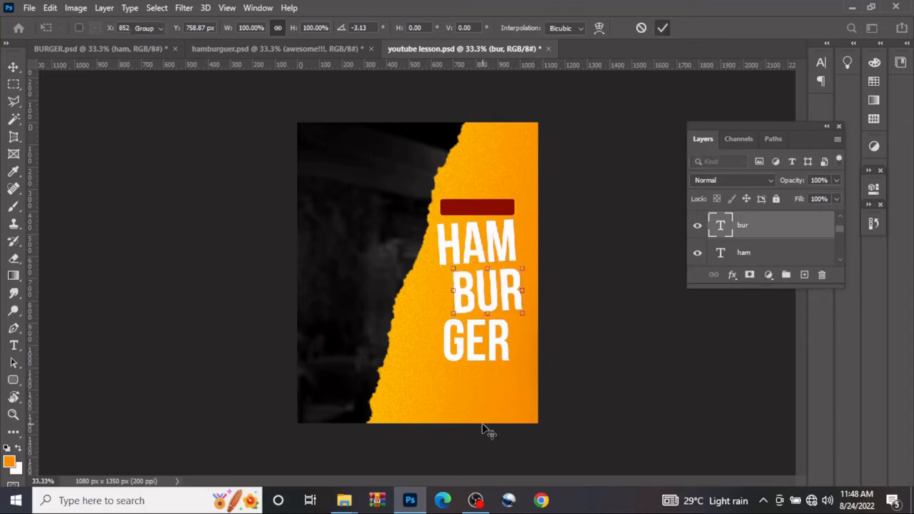
Rotate the GER text about -3.1° and shift it right so it lines up under BUR
left_click(463, 349)
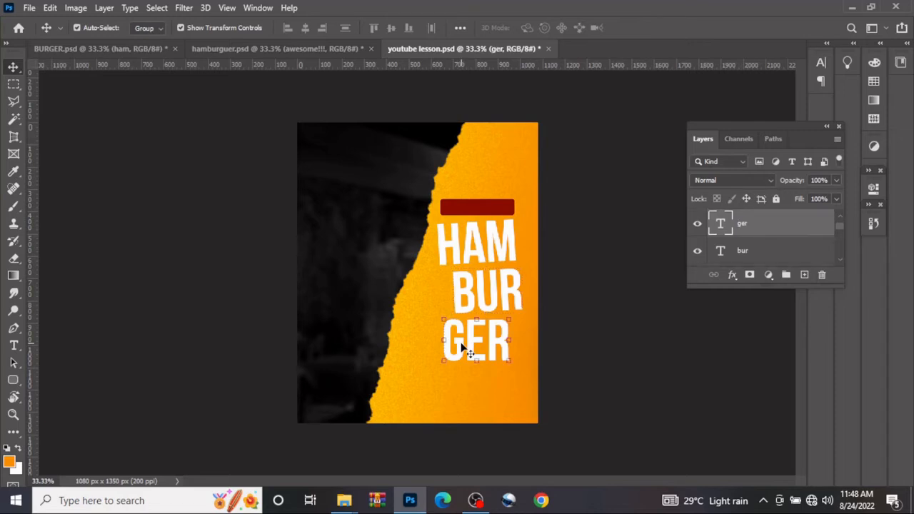
key("ctrl+t")
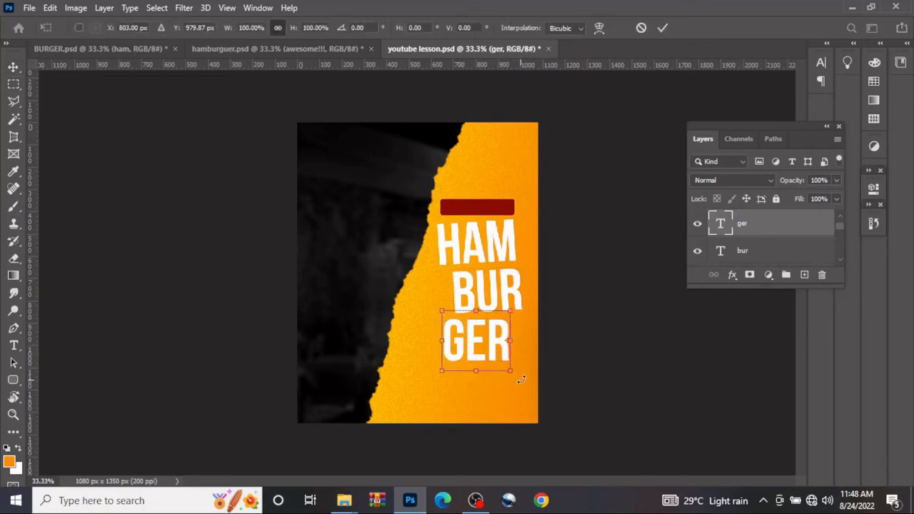
left_click_drag(522, 380, 528, 369)
mouse_move(478, 348)
left_mouse_down()
mouse_move(479, 335)
mouse_move(486, 344)
left_mouse_up()
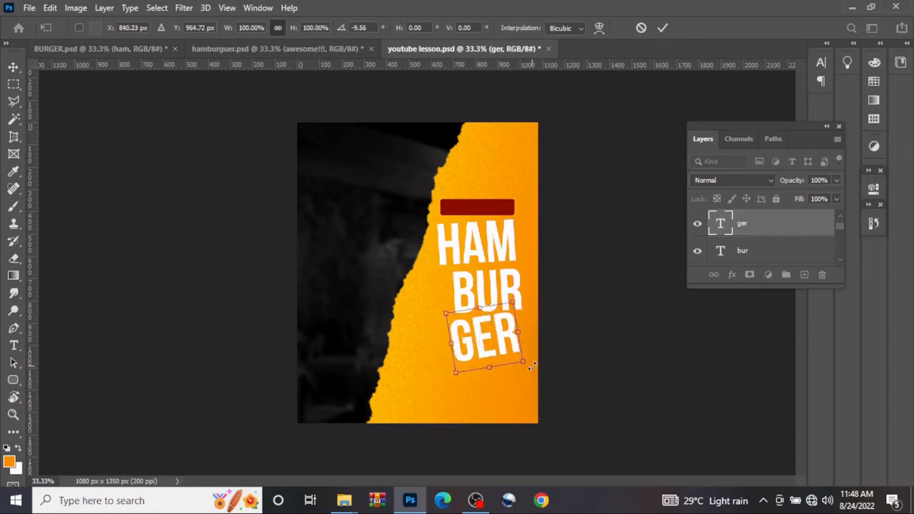
left_click_drag(532, 366, 531, 372)
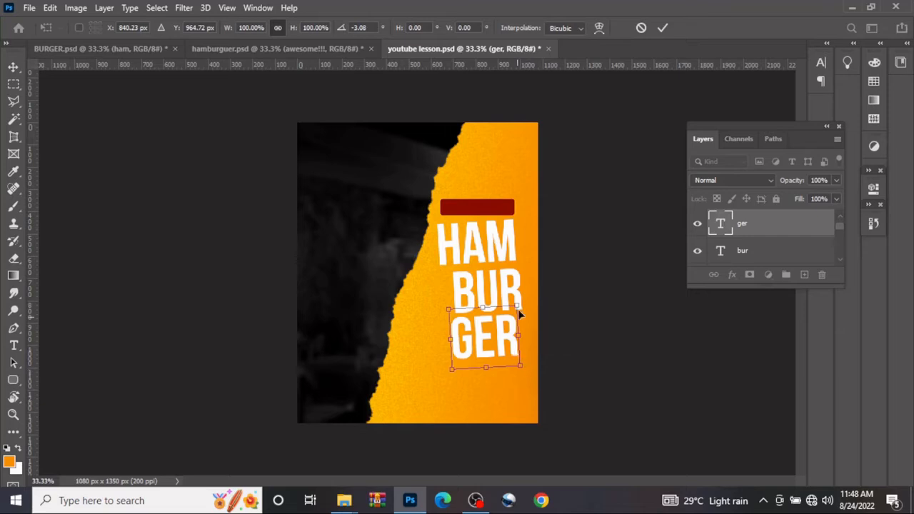
left_click(662, 28)
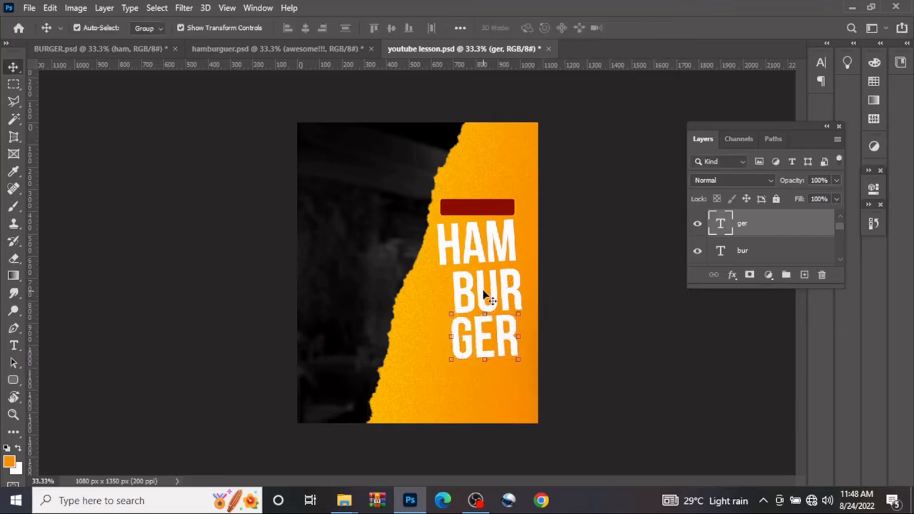
Nudge the tilted BUR and GER text slightly to even out the spacing of the stack
left_click_drag(485, 297, 482, 290)
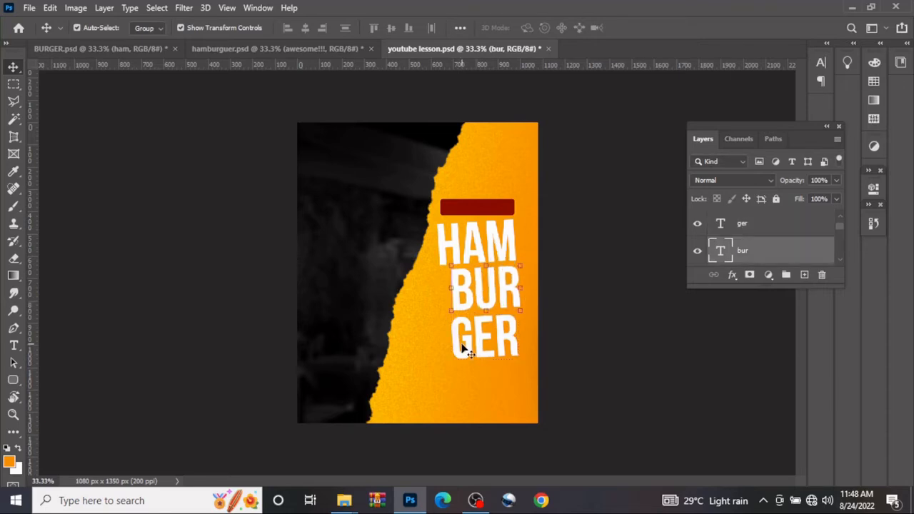
left_click_drag(463, 350, 460, 347)
left_click(211, 270)
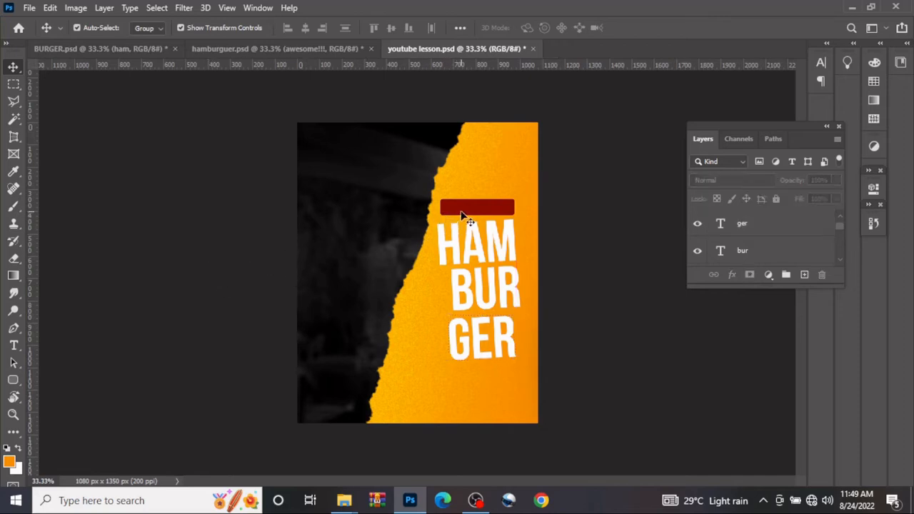
Undo the nudges and rotations of the HAM, BUR and GER text
left_click(761, 235)
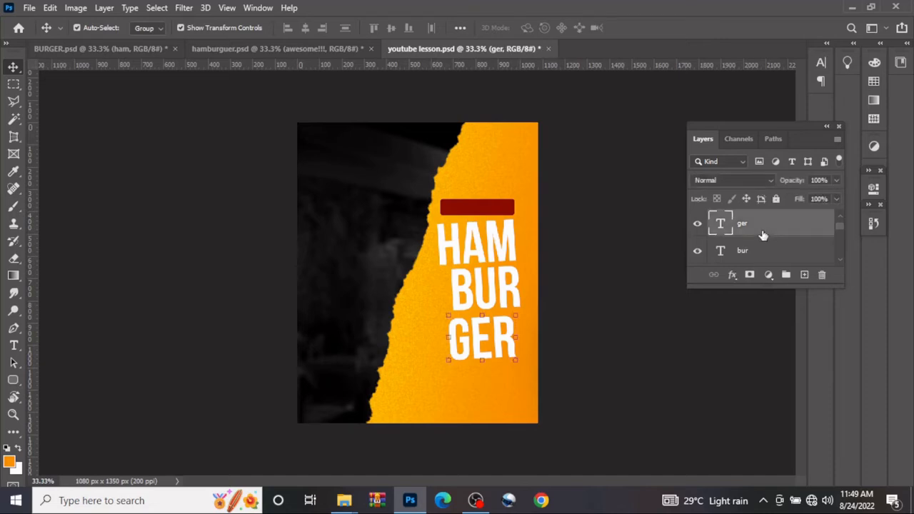
key("ctrl+z")
key("ctrl+z")
key("ctrl+z")
key("ctrl+z")
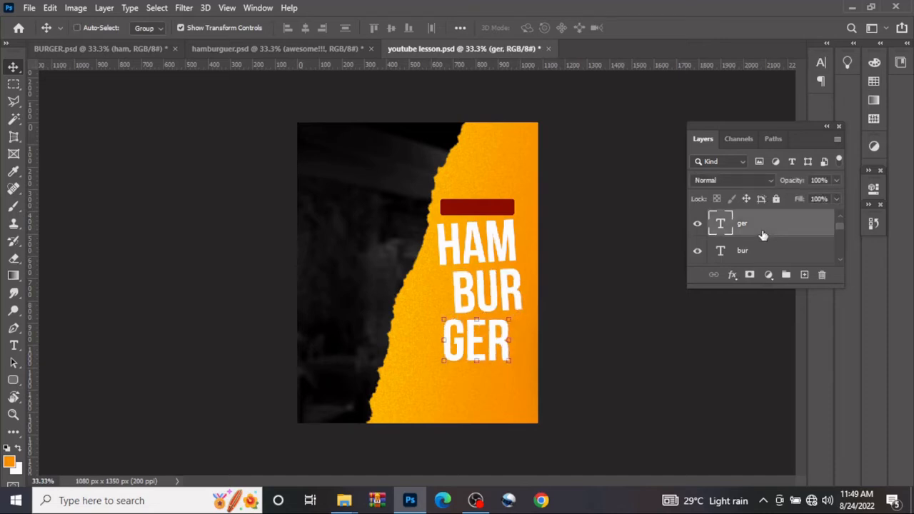
key("ctrl+z")
key("ctrl+z")
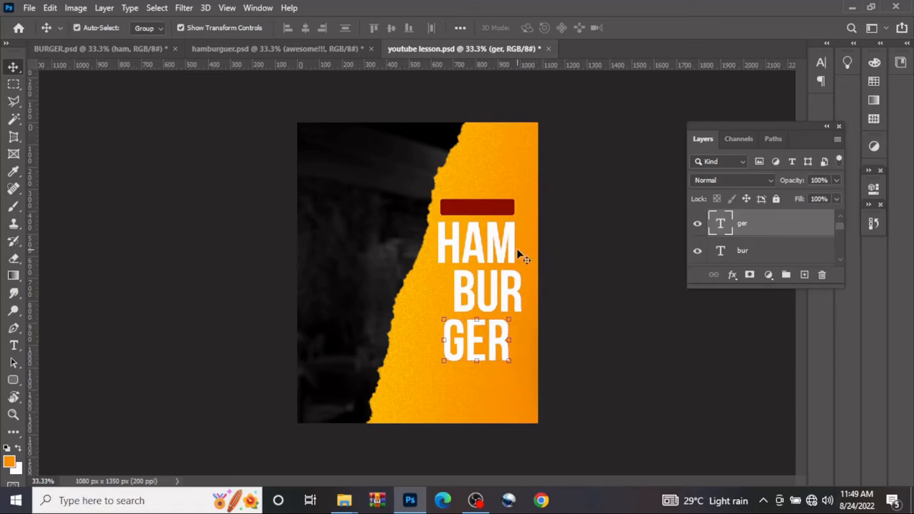
Duplicate the dark red bar and place the copy just below the GER text
left_click(483, 213)
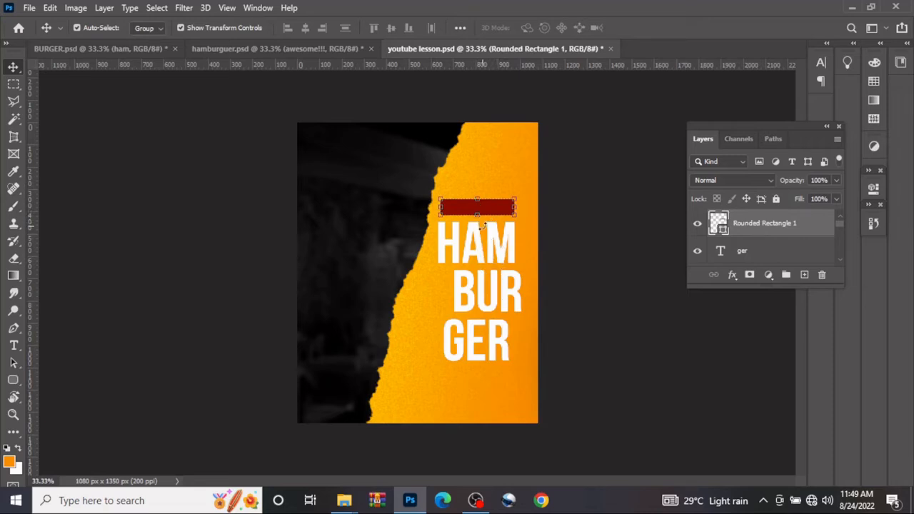
key("ctrl+j")
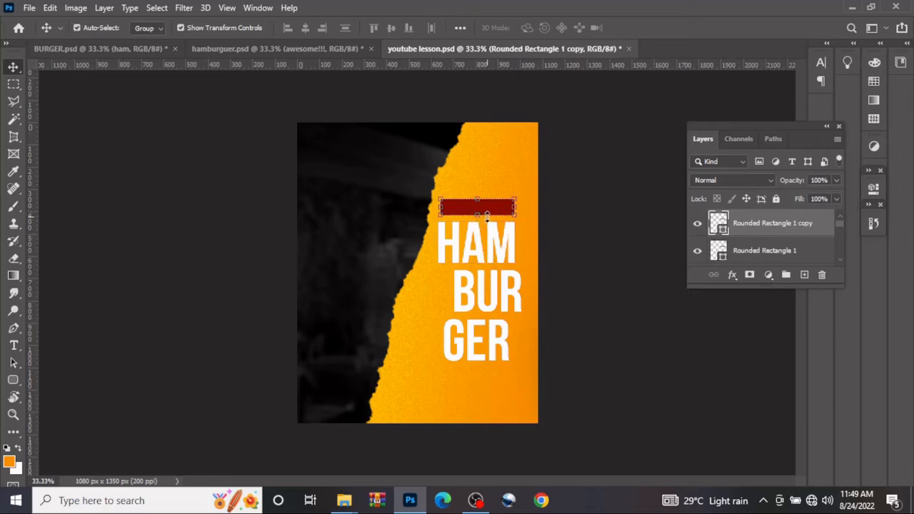
left_click_drag(491, 212, 496, 379)
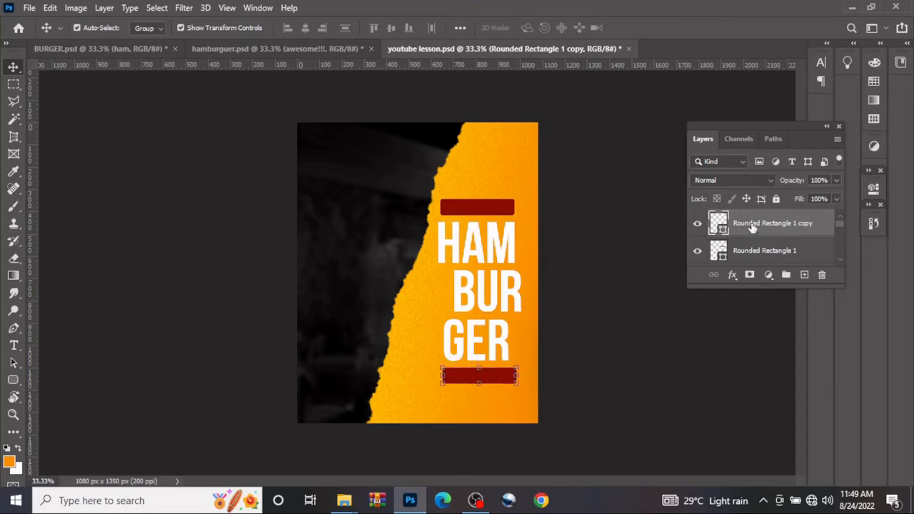
Duplicate the HAM text, bring the copy to the top of the layer stack and move it over the upper red bar
left_click(496, 244)
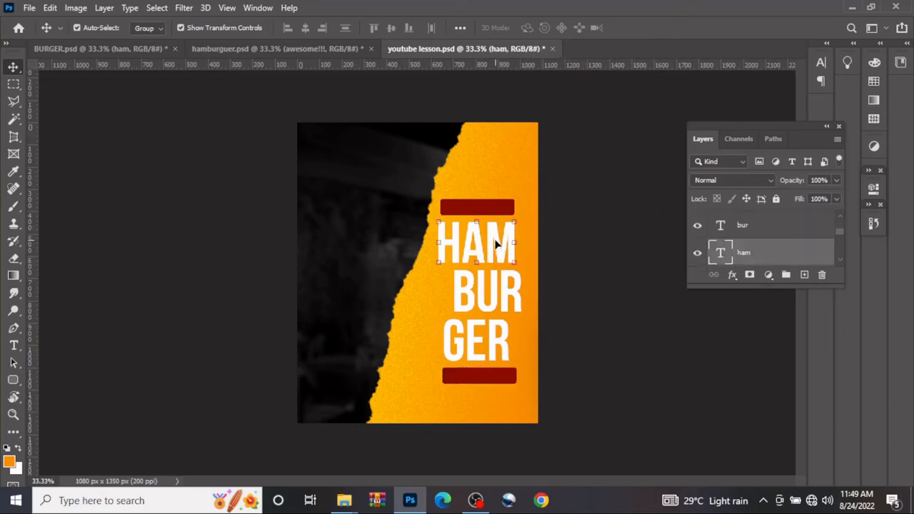
mouse_move(496, 244)
left_mouse_down("alt")
mouse_move(496, 205)
mouse_move(498, 247)
left_mouse_up("alt")
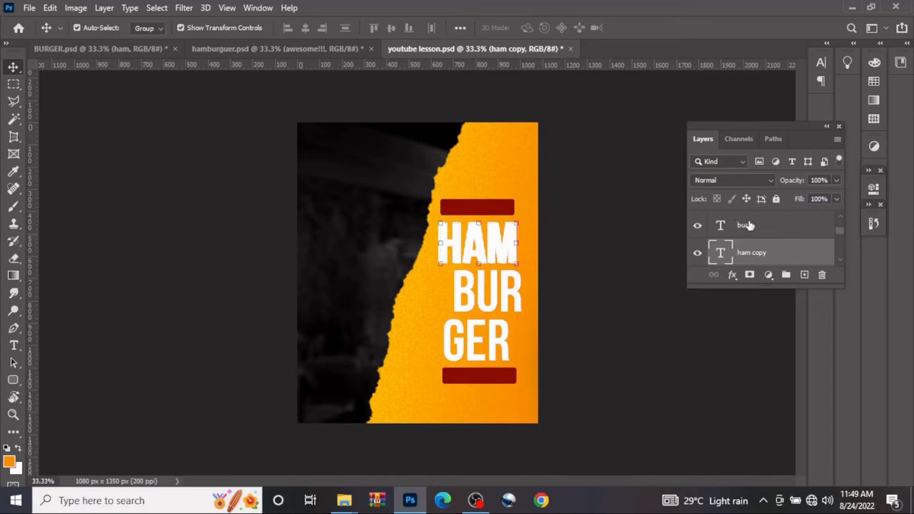
mouse_move(779, 257)
left_mouse_down()
mouse_move(773, 189)
mouse_move(776, 273)
mouse_move(775, 192)
mouse_move(776, 256)
left_mouse_up()
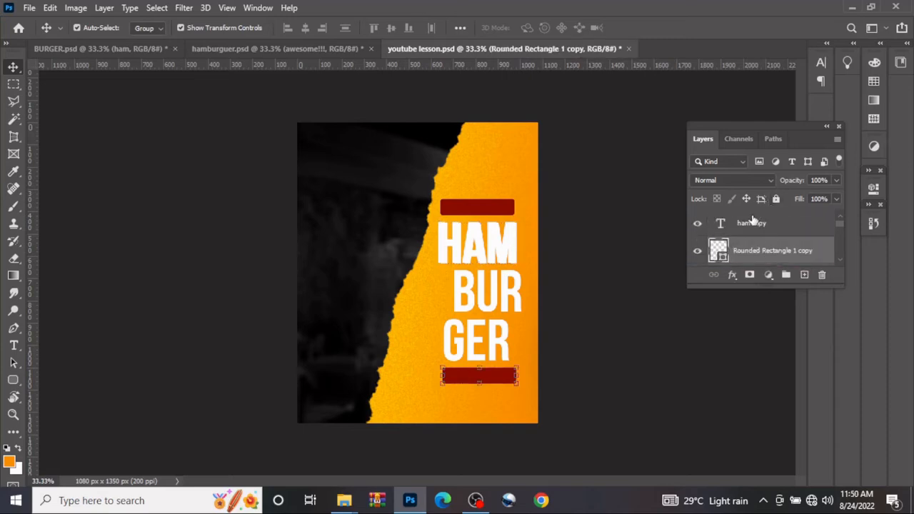
left_click_drag(487, 241, 493, 212)
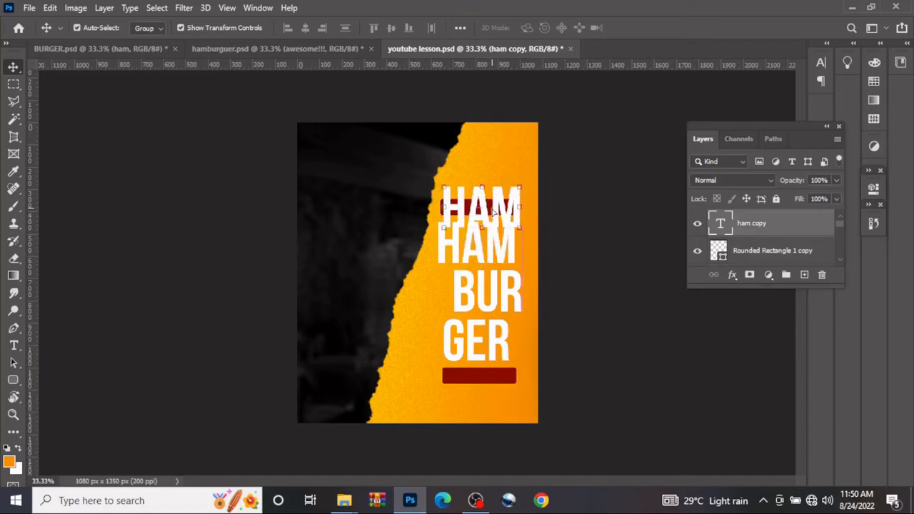
Change the font of the HAM copy to Montserrat Black
double_click(722, 226)
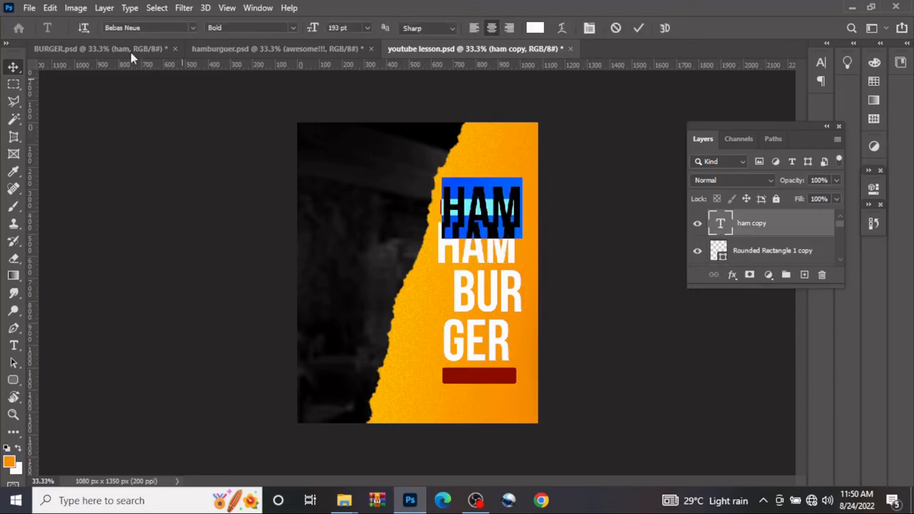
left_click(145, 26)
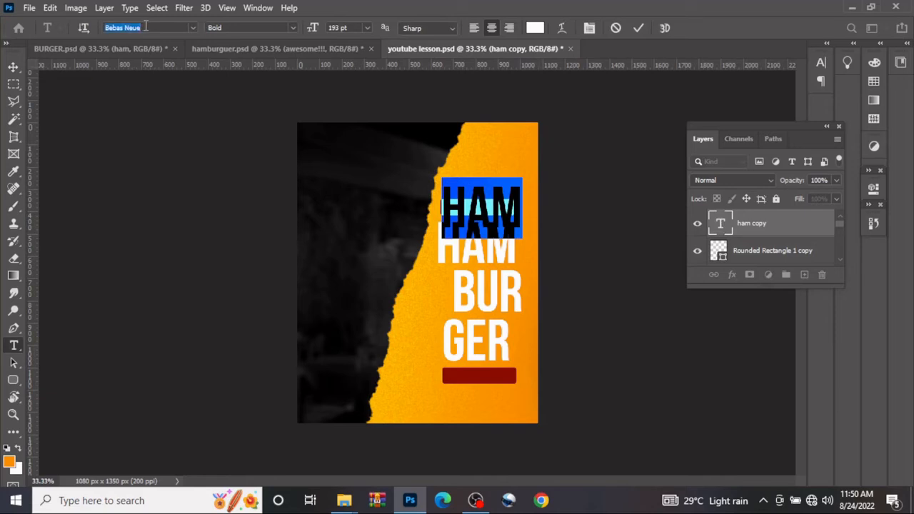
left_click(192, 28)
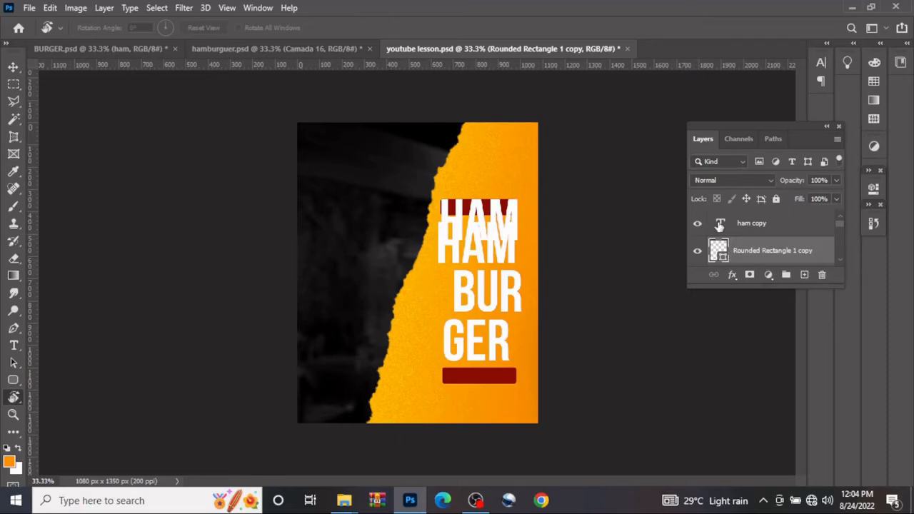
double_click(720, 224)
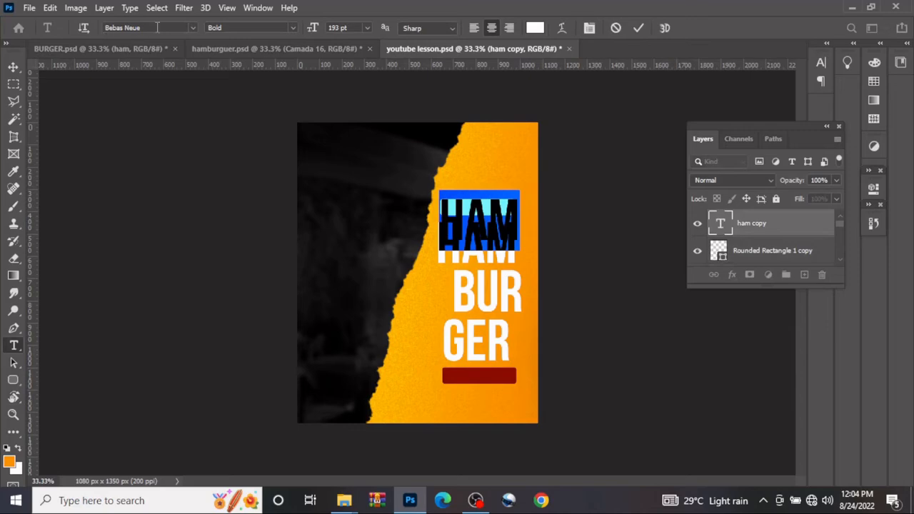
left_click(157, 27)
type("mont")
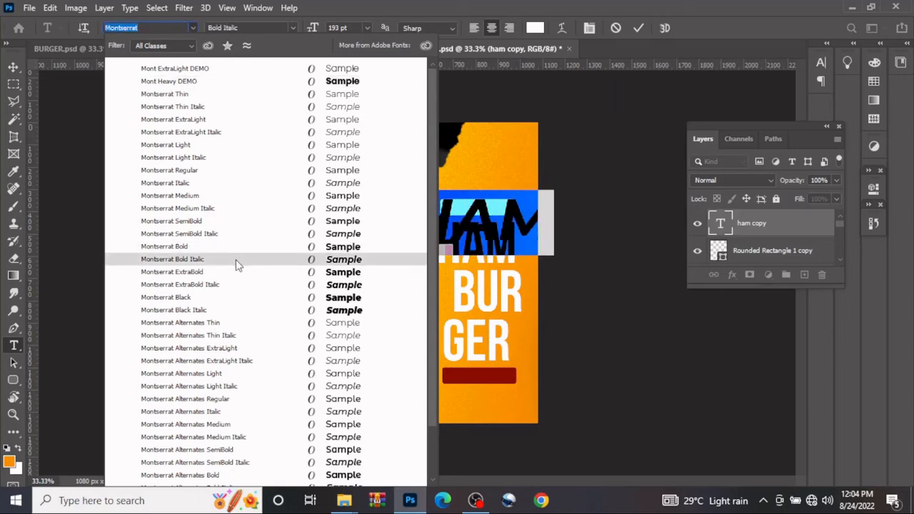
left_click(229, 298)
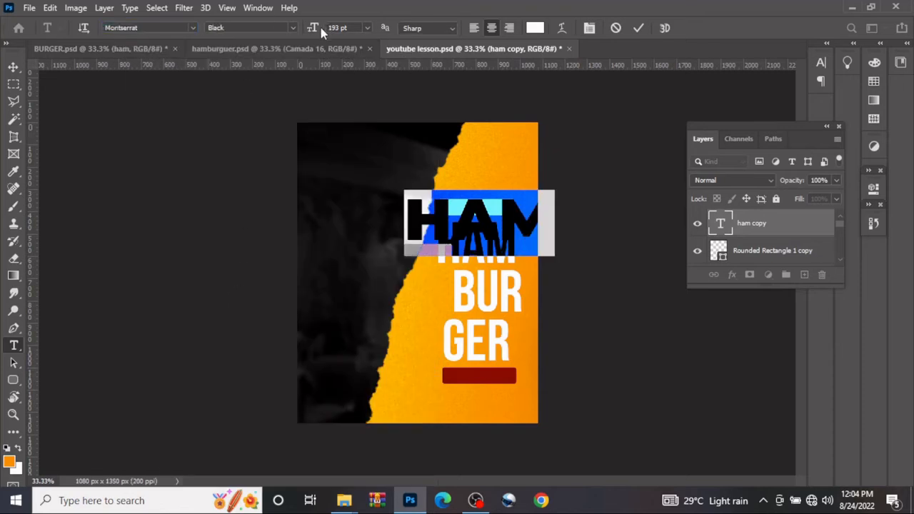
Reduce the HAM copy to 107 pt and replace its wording with YUMMY
left_click_drag(312, 30, 255, 28)
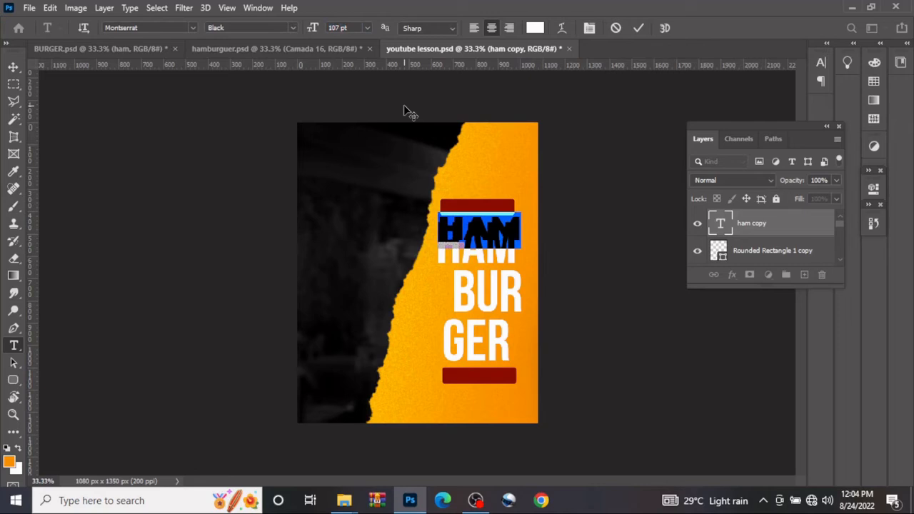
type("YUMMY")
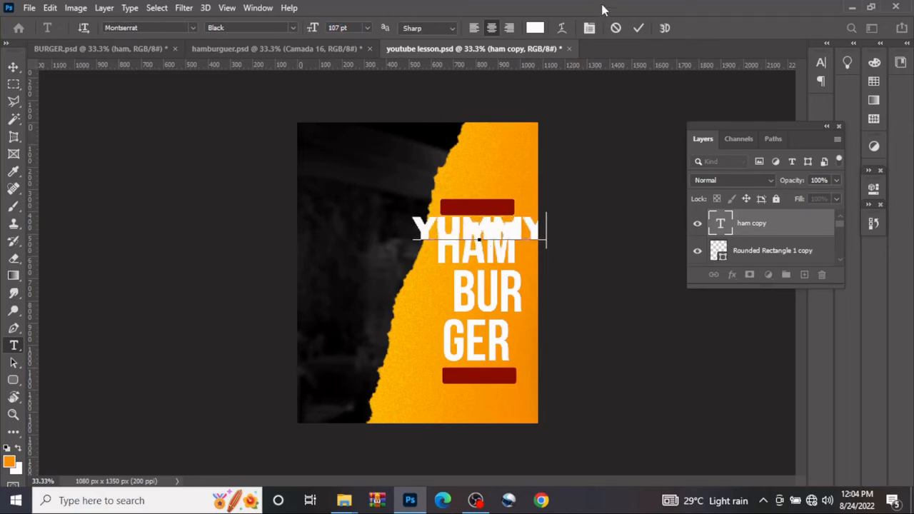
left_click(636, 27)
Reduce the YUMMY text to 59 pt and move it onto the dark red bar above HAM
key("r")
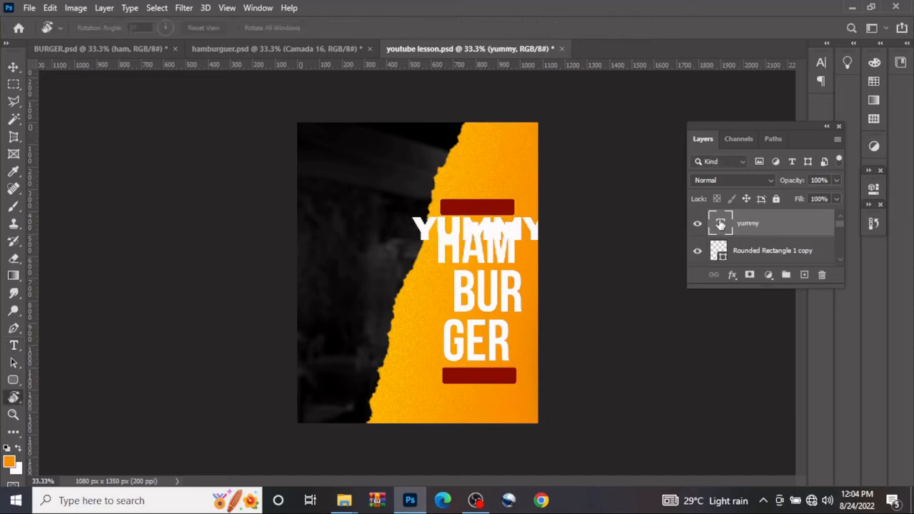
key("t")
key("Return")
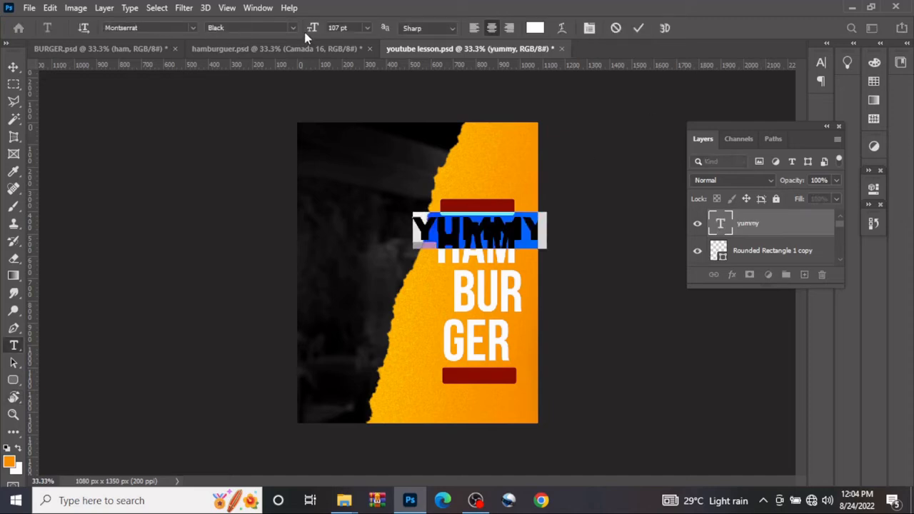
left_click_drag(313, 28, 291, 30)
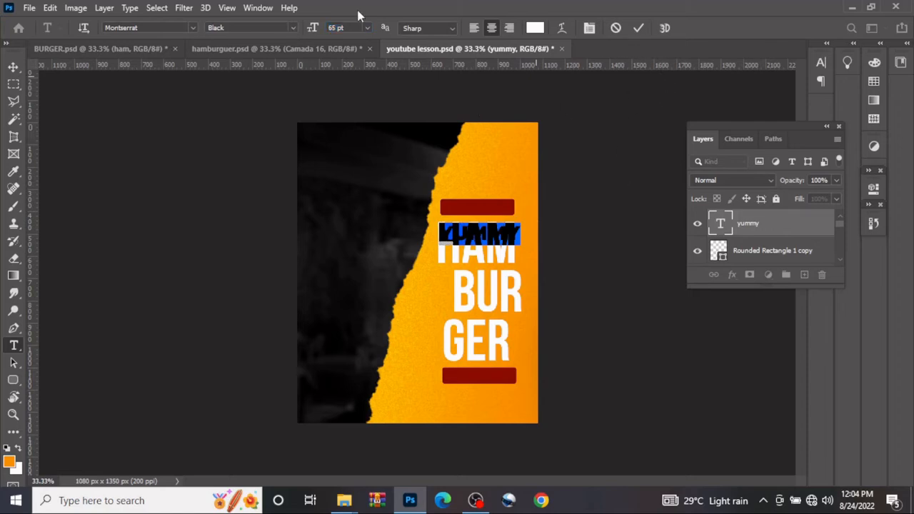
left_click_drag(315, 28, 306, 29)
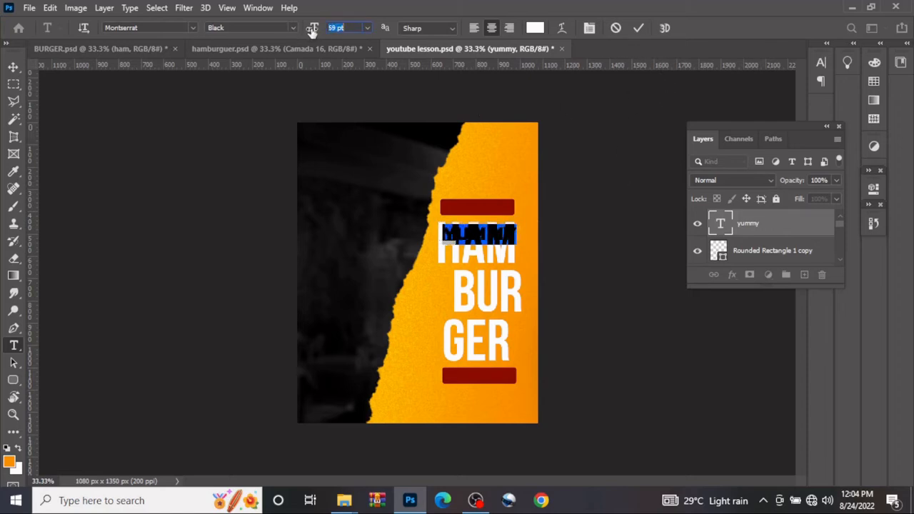
left_click(637, 28)
left_click(14, 67)
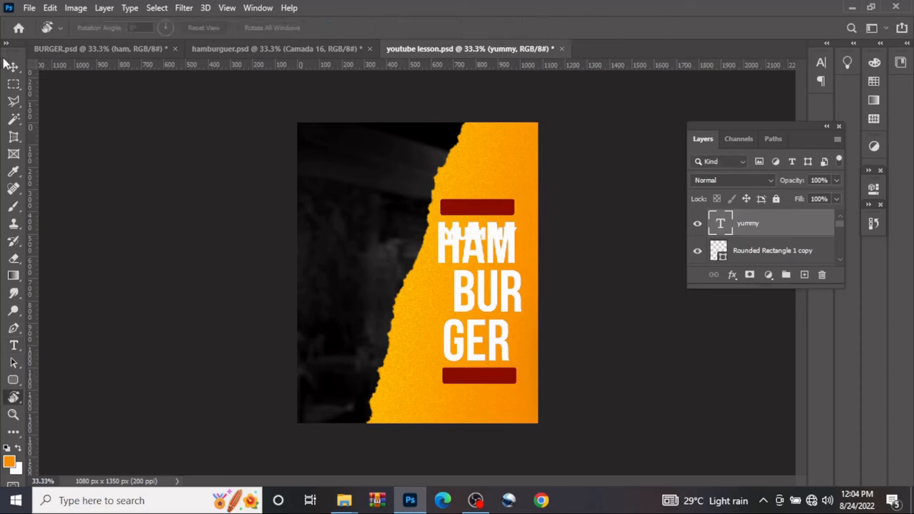
left_click_drag(488, 236, 488, 210)
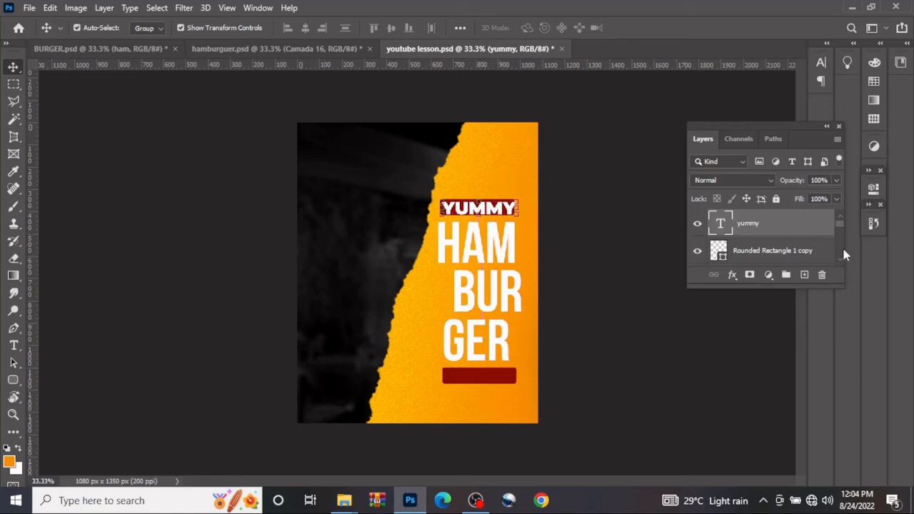
Set the YUMMY text size to 54 pt and center it within the dark red bar
double_click(721, 224)
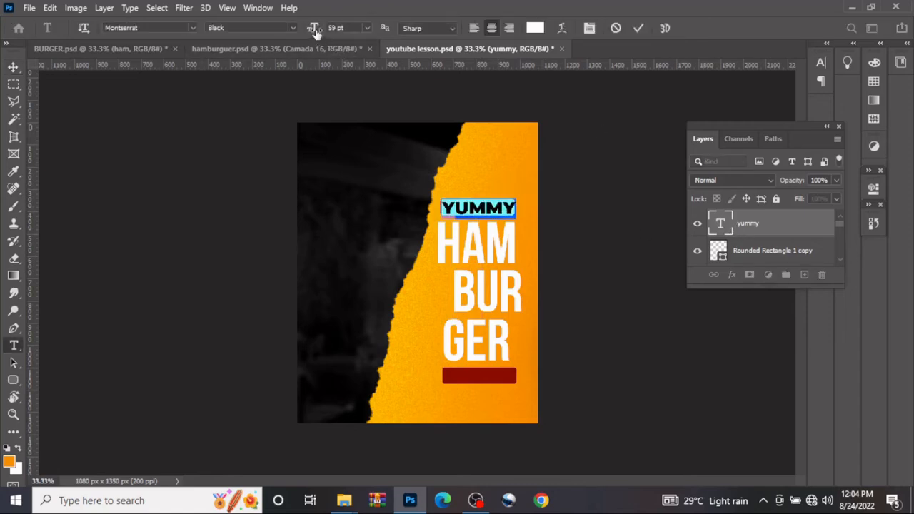
left_click_drag(314, 28, 312, 28)
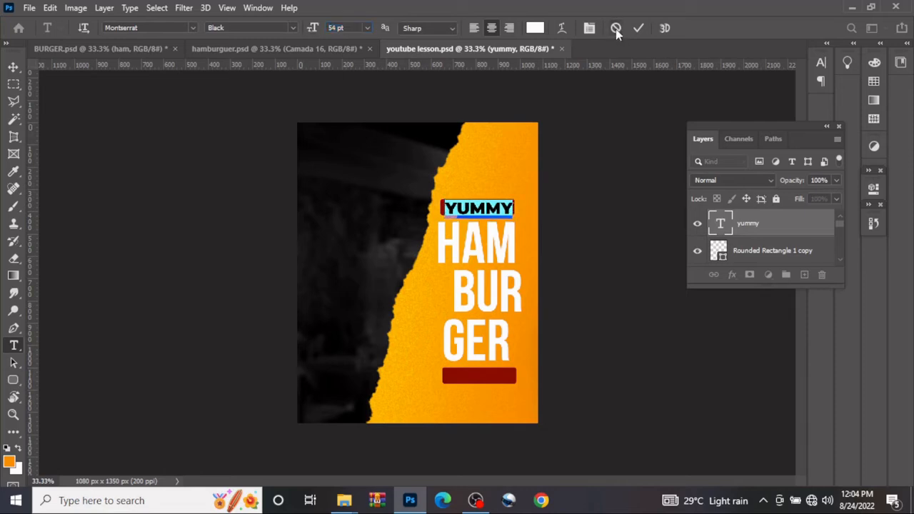
left_click(638, 28)
key("v")
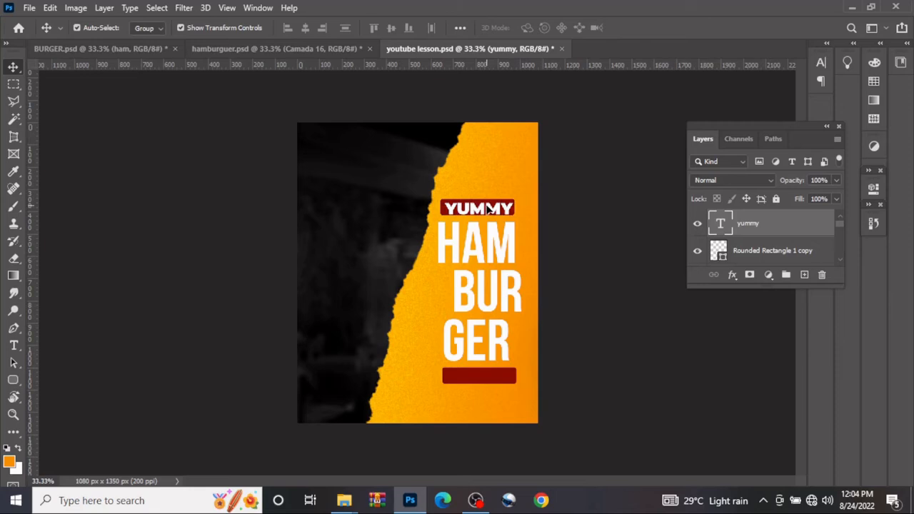
left_click_drag(488, 209, 490, 207)
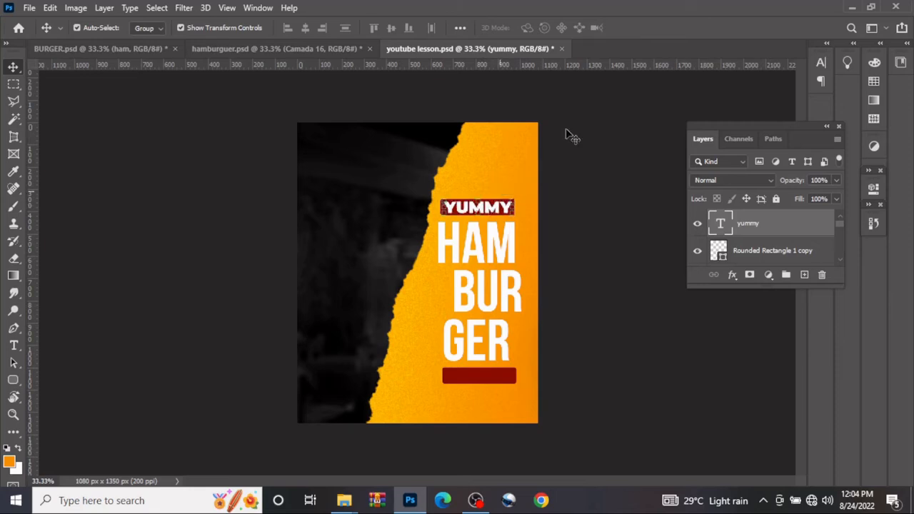
Delete the duplicate red bar below the GER text
left_click(218, 245)
left_click(500, 377)
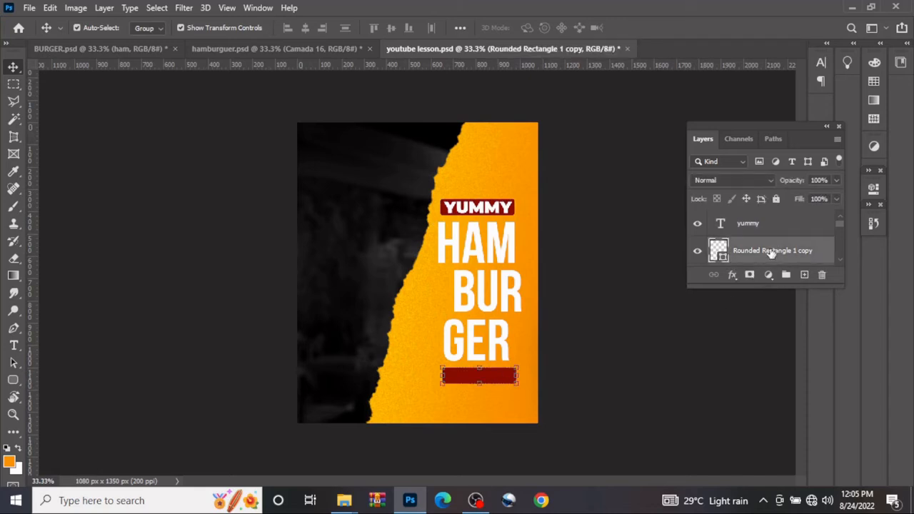
key("Delete")
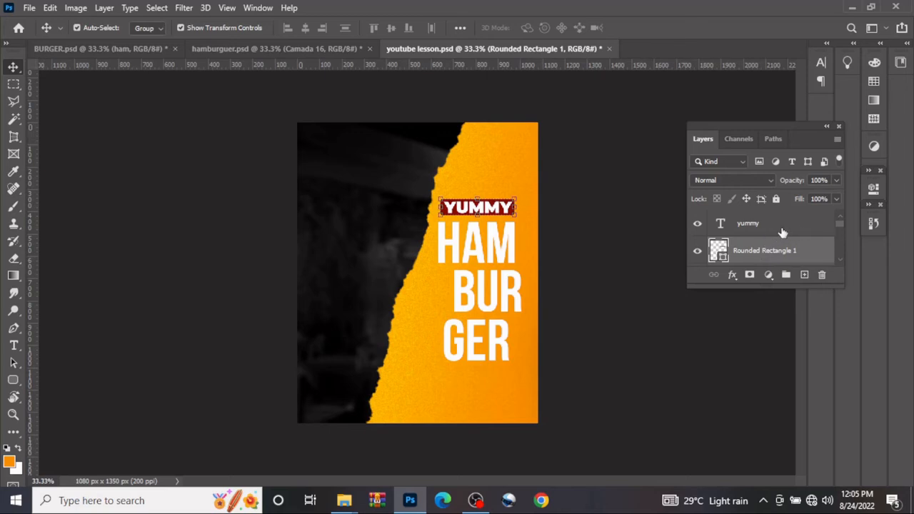
Group the YUMMY text, its red bar and the HAM, BUR and GER text layers together
left_click(780, 233)
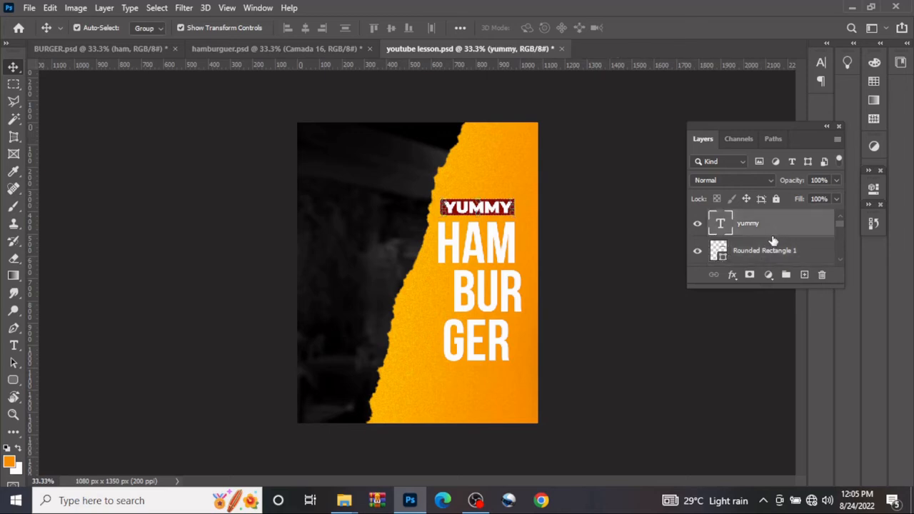
scroll(784, 239, "down", 3)
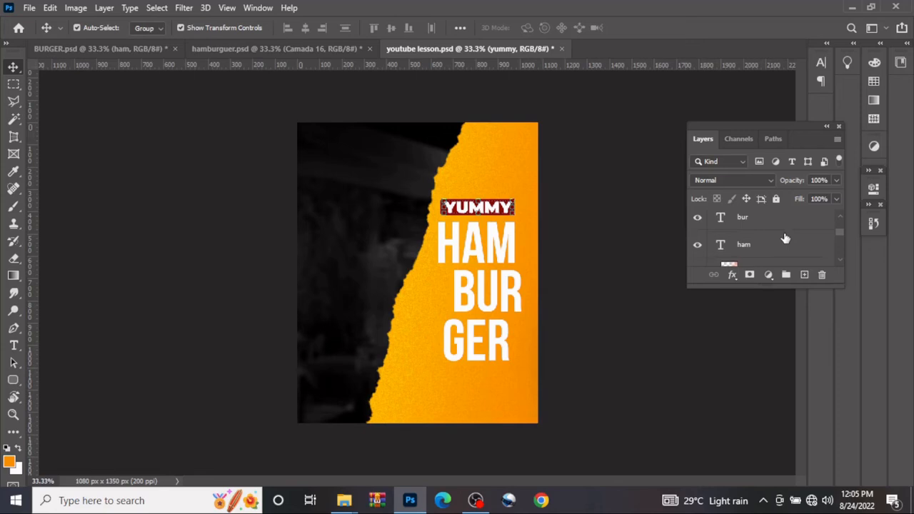
left_click(785, 246, "shift")
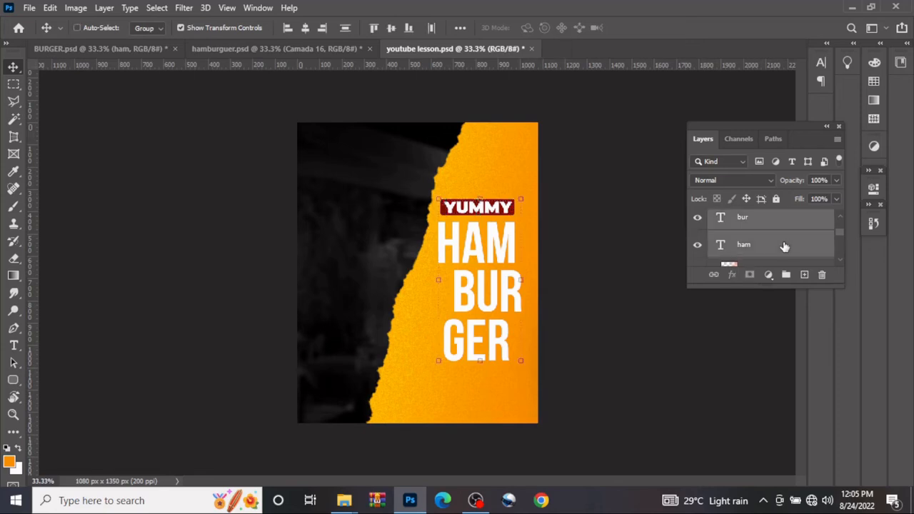
key("ctrl+g")
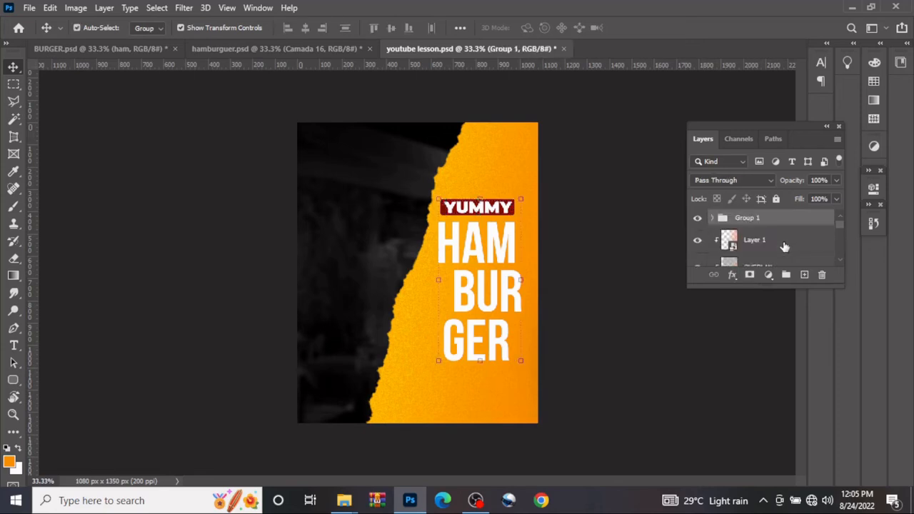
left_click(201, 193)
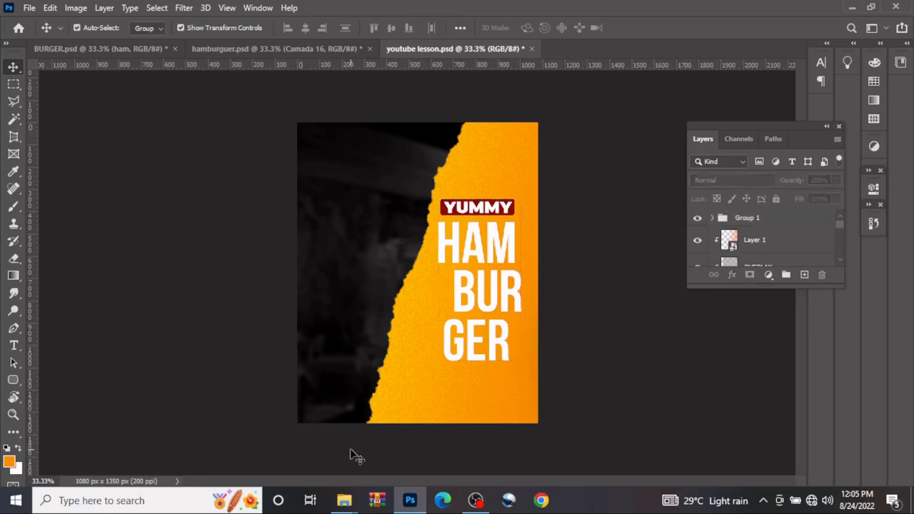
Place the OVERLAY image from the FILES folder above the title group and clip it to that group
mouse_move(344, 500)
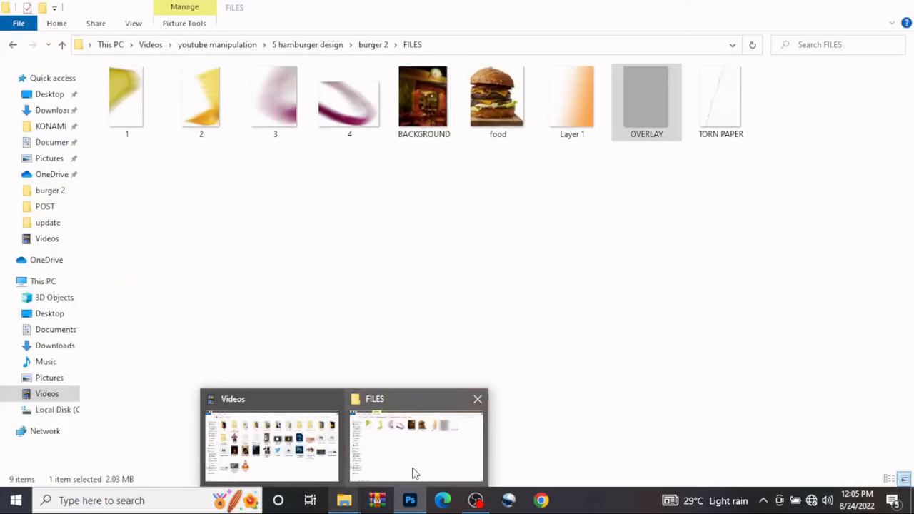
left_click(412, 473)
left_click_drag(672, 112, 461, 255)
left_click(641, 27)
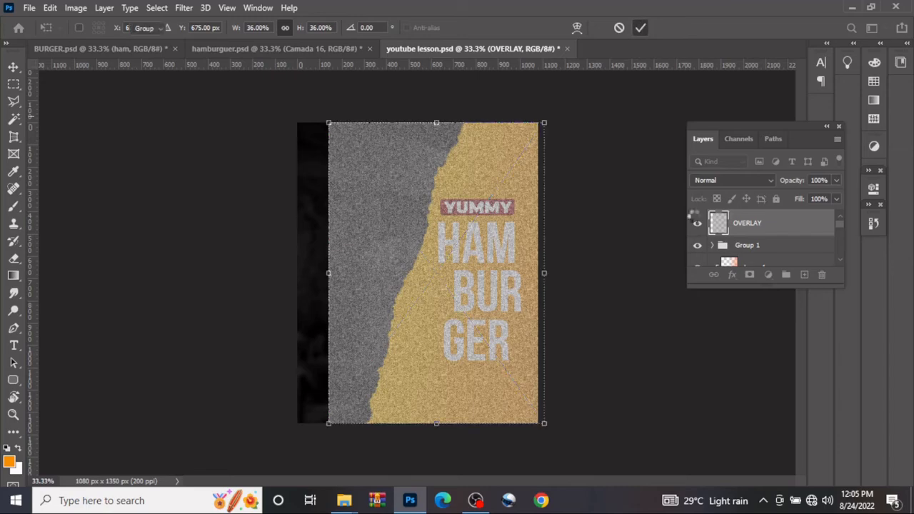
right_click(768, 214)
left_click(670, 300)
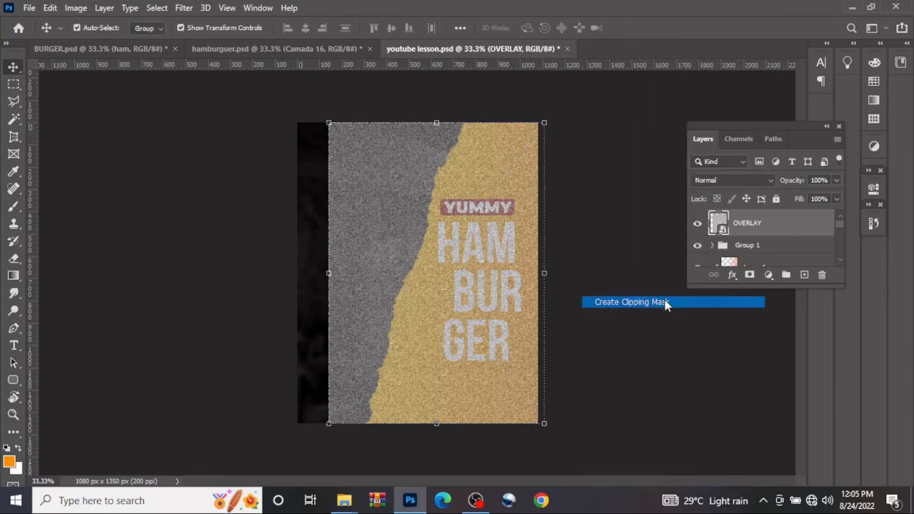
Blend the OVERLAY layer into the title group using Multiply mode with its fill reduced to 37%
left_click(712, 180)
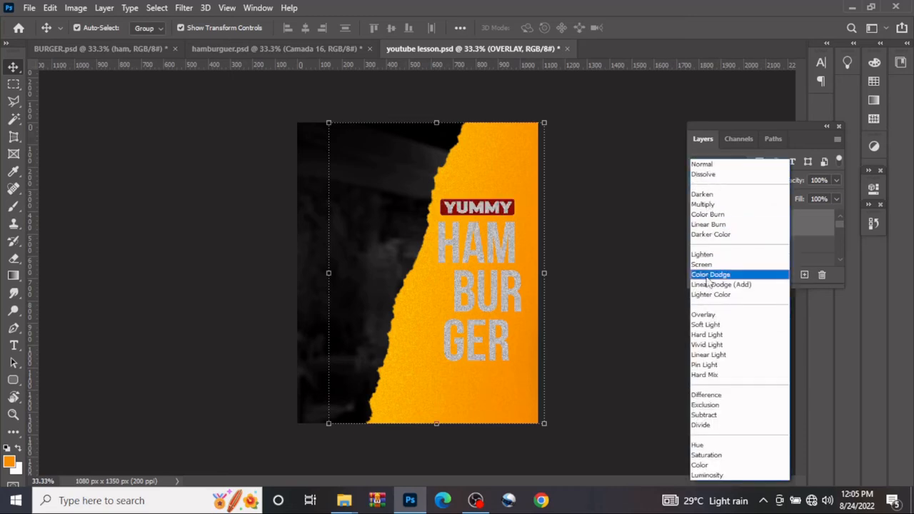
left_click(709, 205)
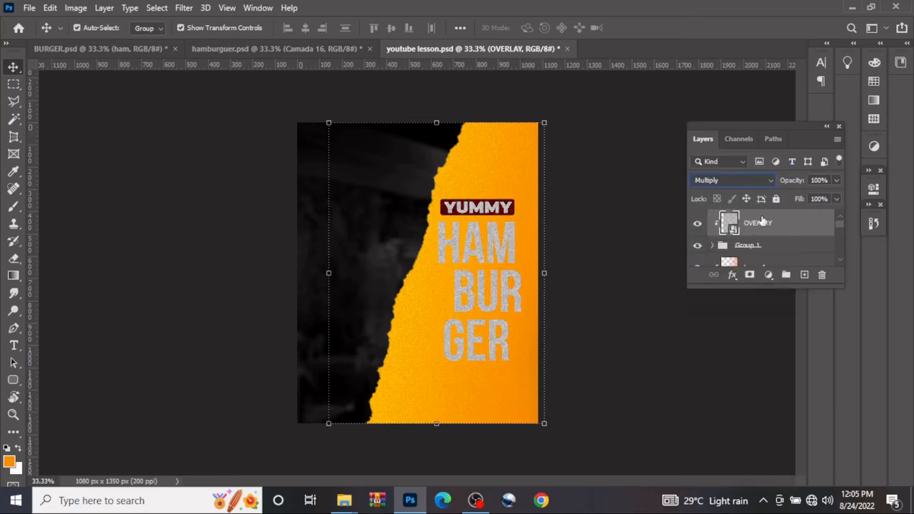
left_click_drag(800, 202, 755, 219)
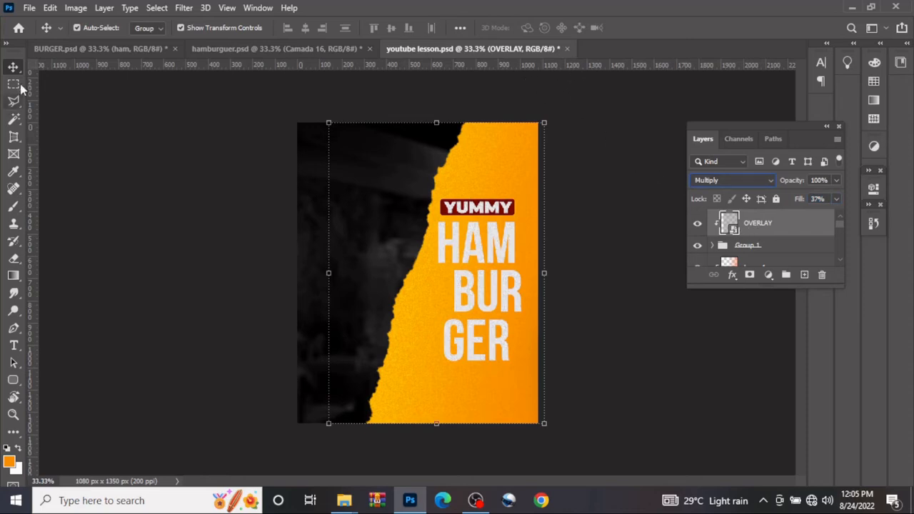
left_click(191, 162)
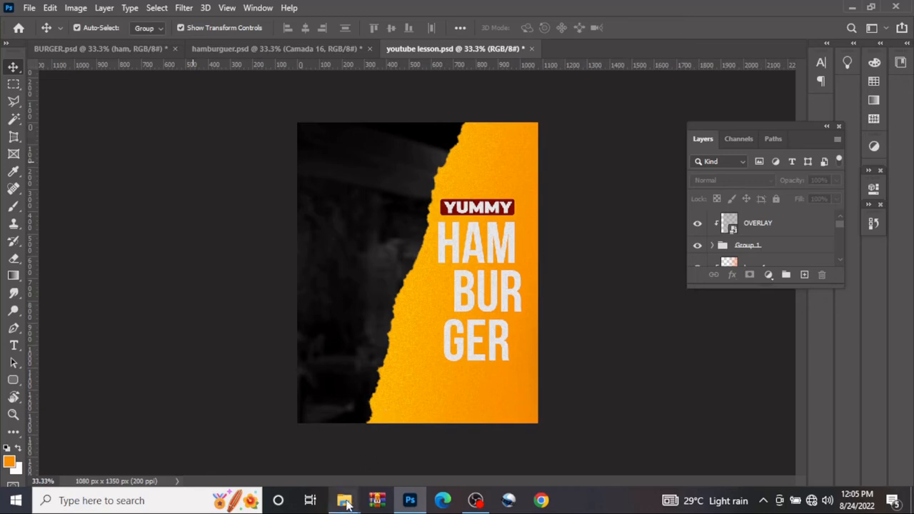
Place image 1 from the FILES folder in the poster's bottom-left corner, scaled to about 78%
mouse_move(344, 501)
left_click(397, 457)
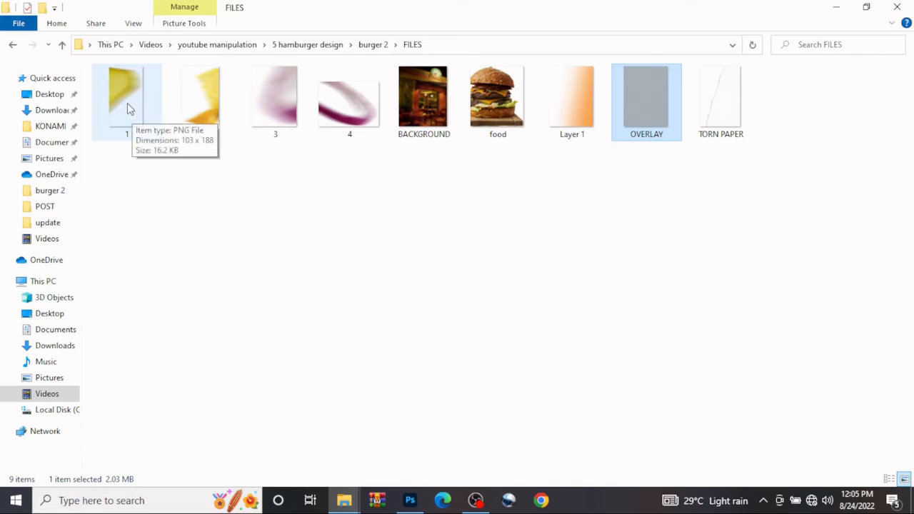
left_click_drag(129, 103, 463, 421)
left_click_drag(507, 395, 507, 395)
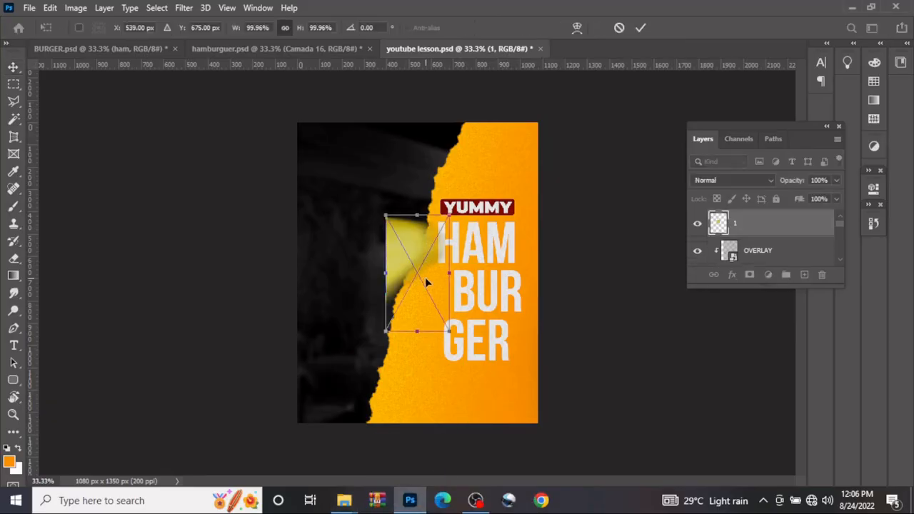
left_click_drag(437, 289, 343, 424)
left_click_drag(357, 352, 322, 387)
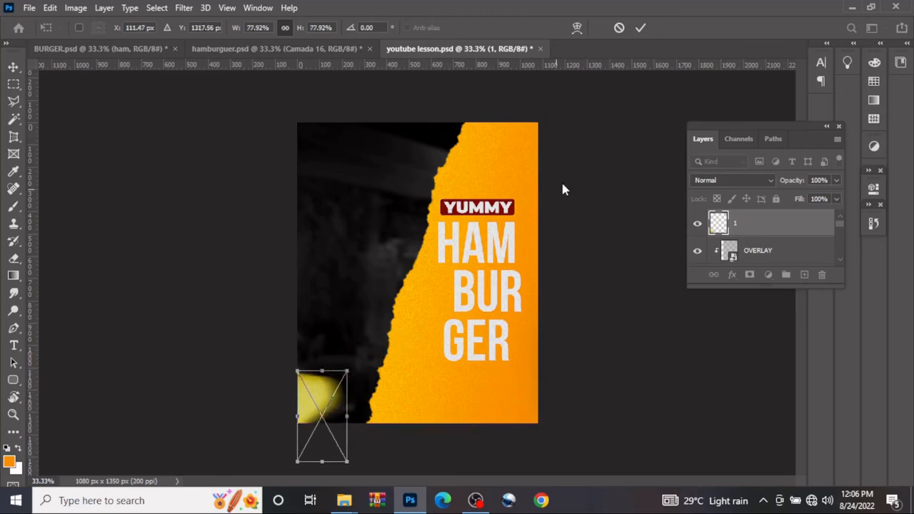
left_click(640, 28)
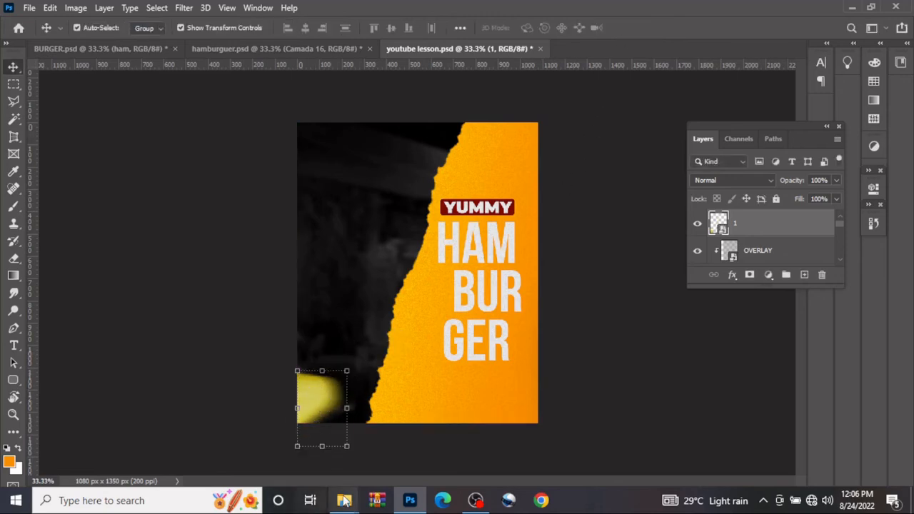
Place image 2 from the FILES folder in the poster's bottom-right corner, scaled to about 62%
mouse_move(344, 501)
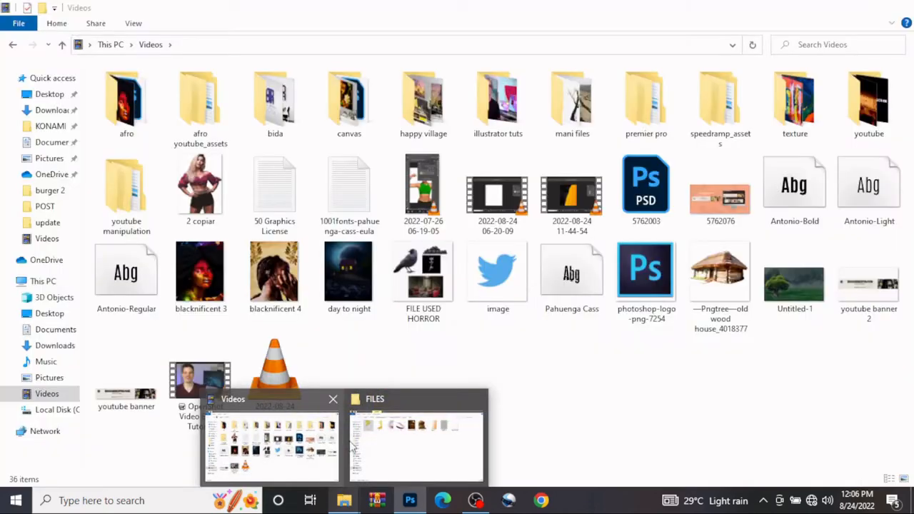
left_click(354, 447)
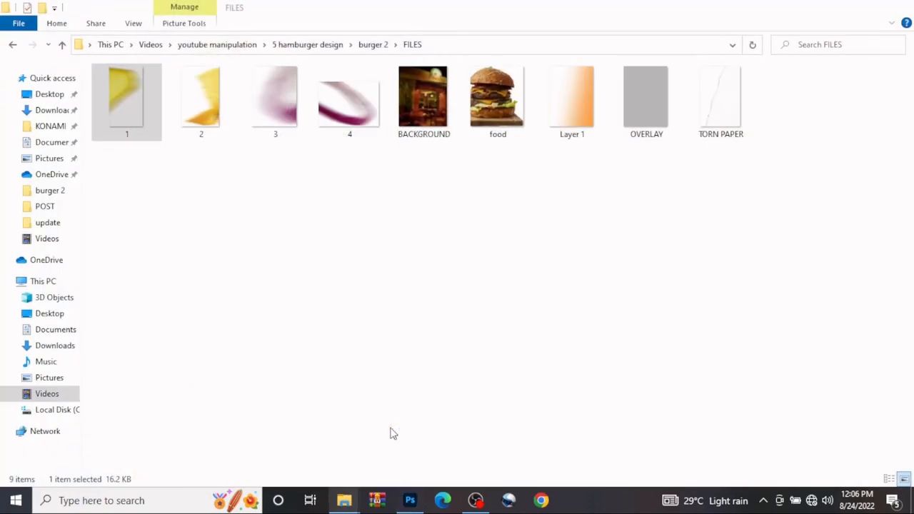
left_click_drag(223, 119, 476, 364)
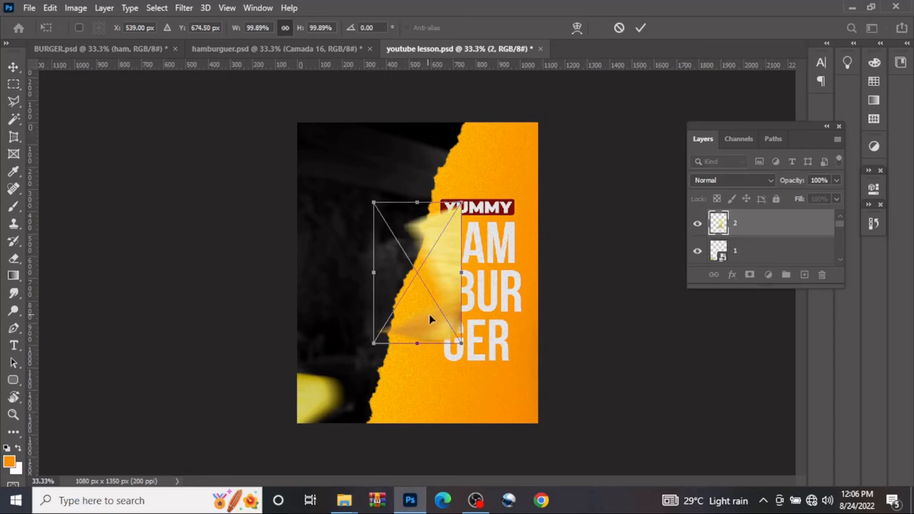
left_click_drag(429, 321, 499, 436)
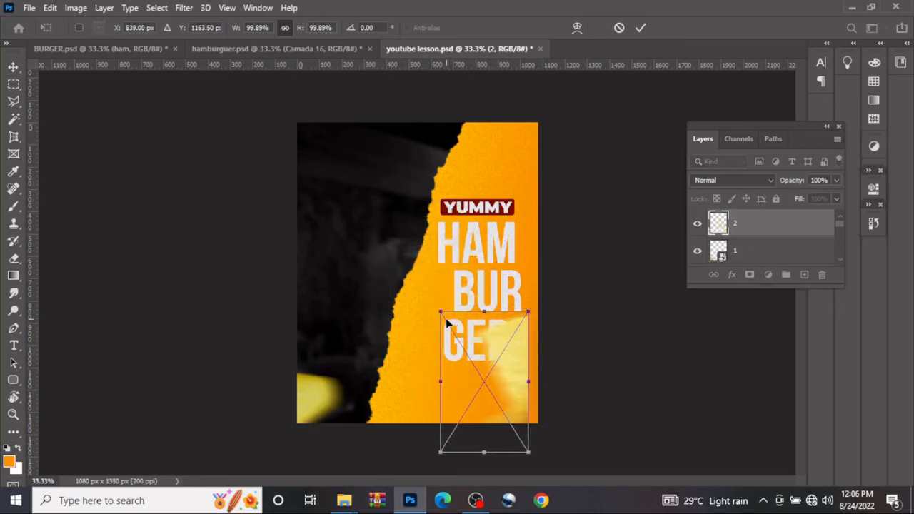
left_click_drag(442, 314, 520, 392)
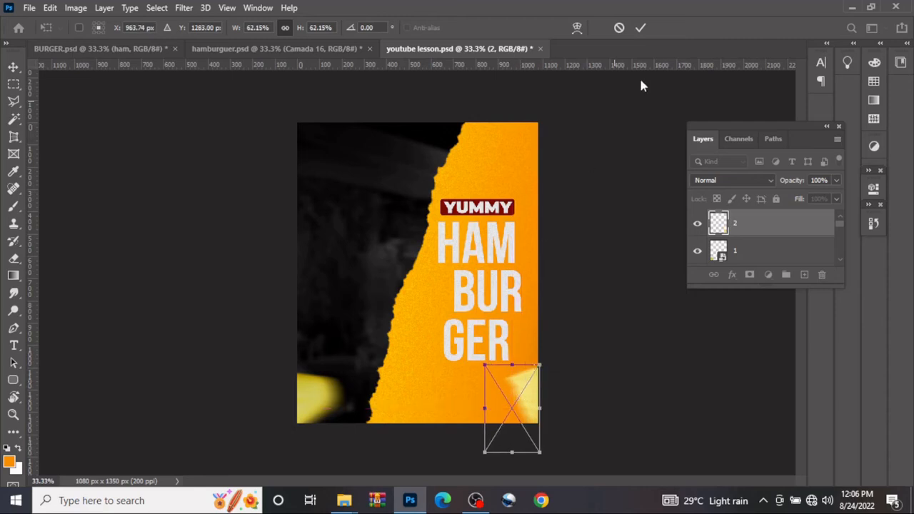
left_click(644, 27)
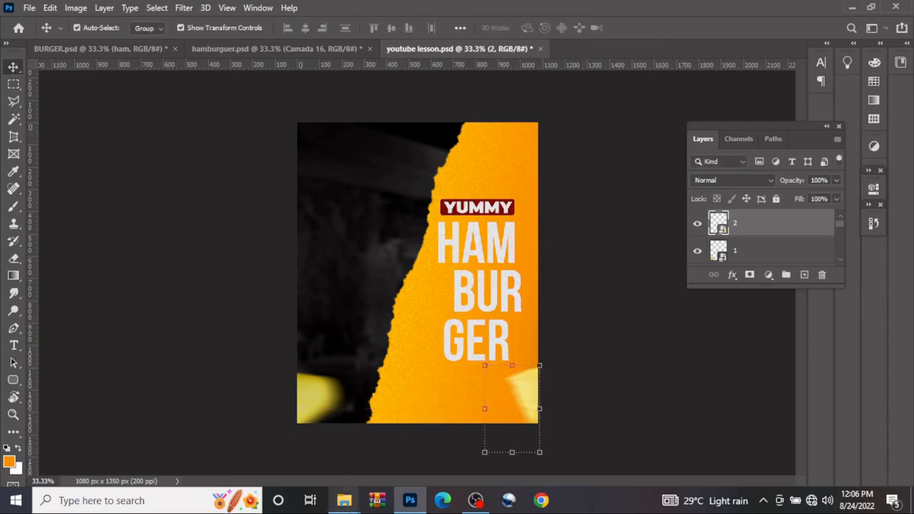
Place image 3 from the FILES folder in the poster's top-right corner and scale it to about 64%
mouse_move(344, 500)
left_click(419, 438)
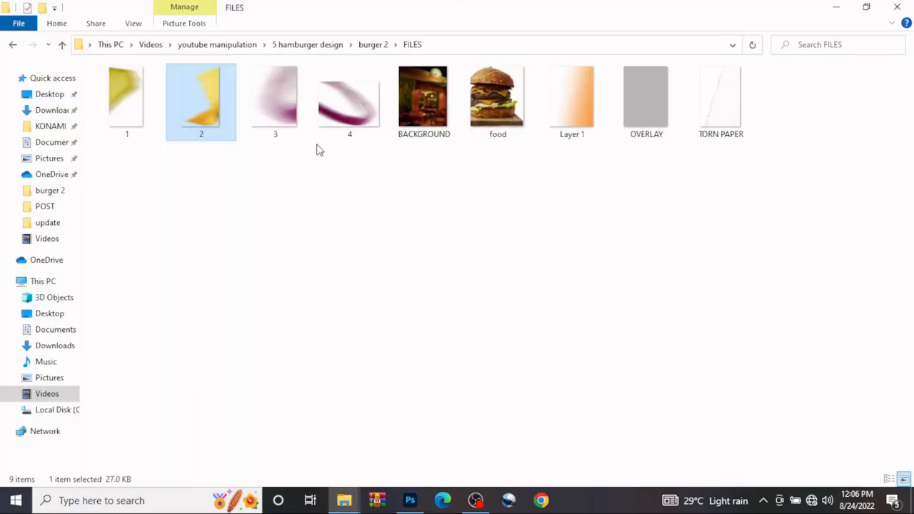
left_click_drag(282, 114, 300, 140)
left_click_drag(449, 262, 530, 138)
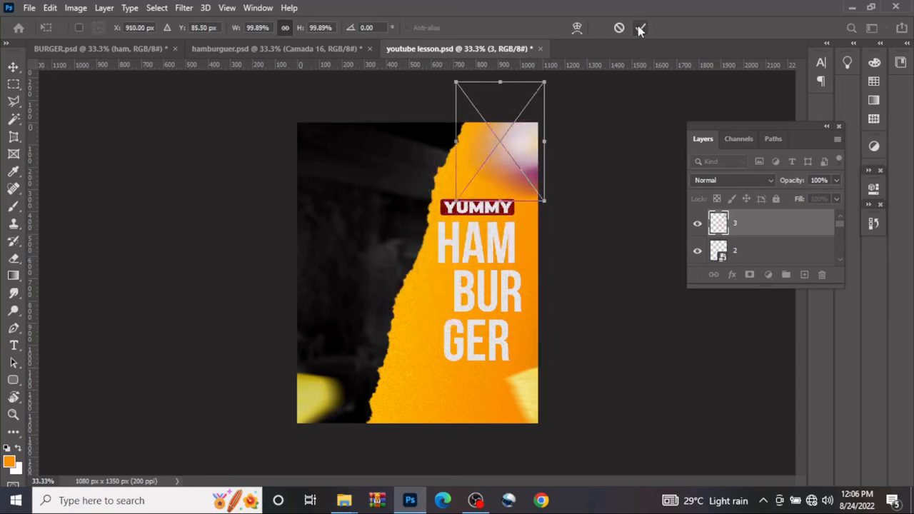
left_click(641, 29)
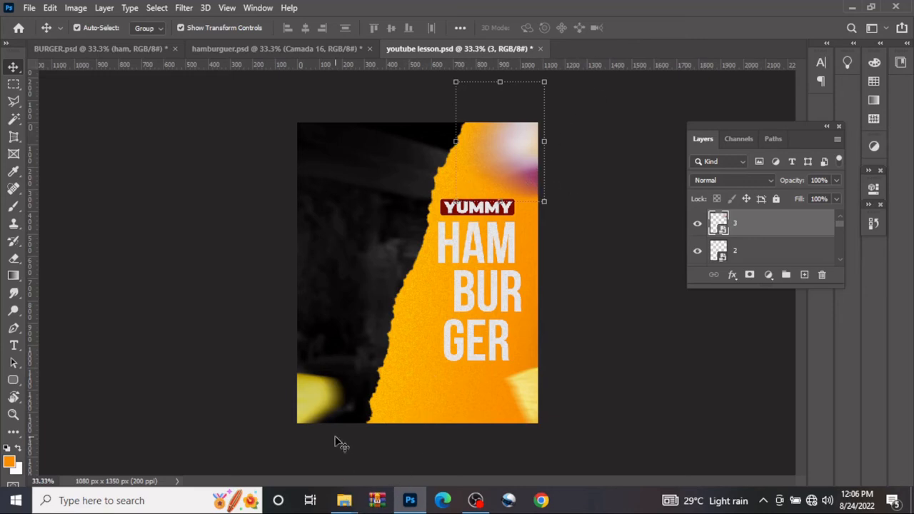
left_click_drag(454, 137, 487, 142)
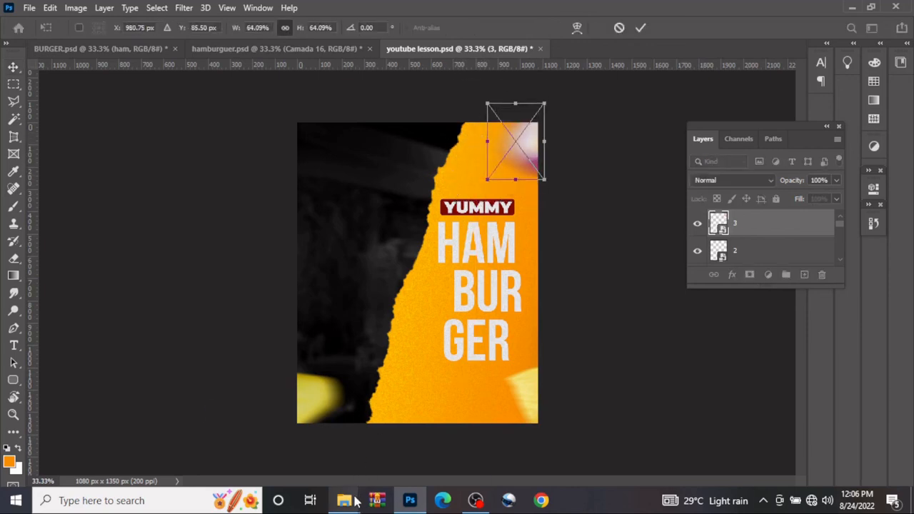
mouse_move(345, 499)
left_click(410, 440)
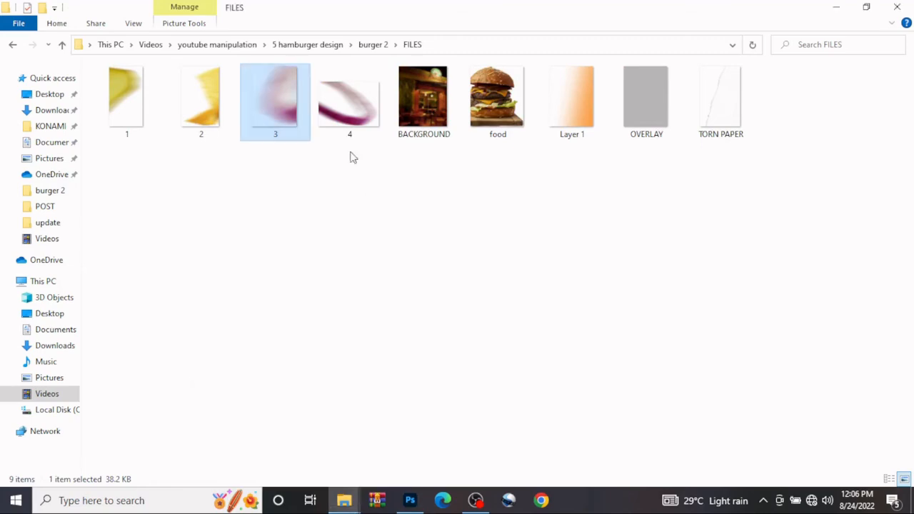
left_click_drag(351, 132, 321, 125)
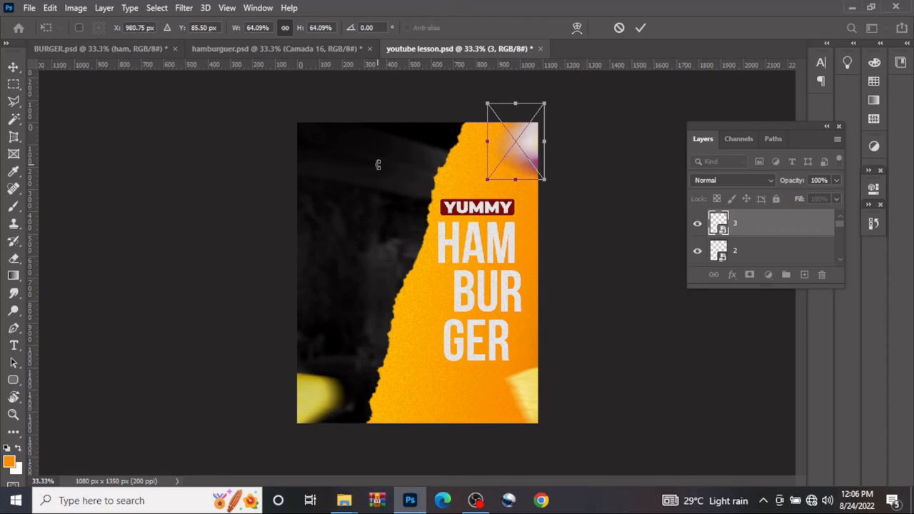
Commit the resize of image 3, and place image 4 from the FILES folder in the poster's top-left corner at about 71% scale
left_click(641, 28)
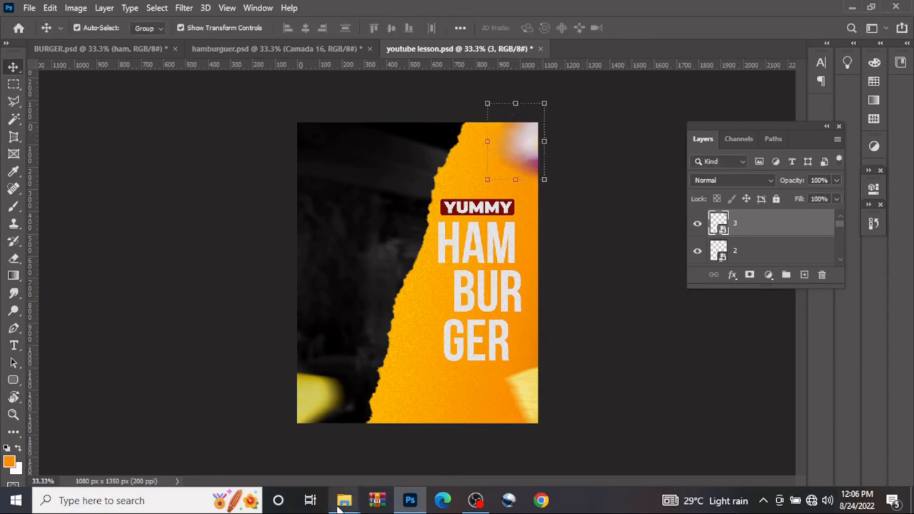
mouse_move(344, 500)
left_click(398, 435)
left_click_drag(339, 127, 300, 122)
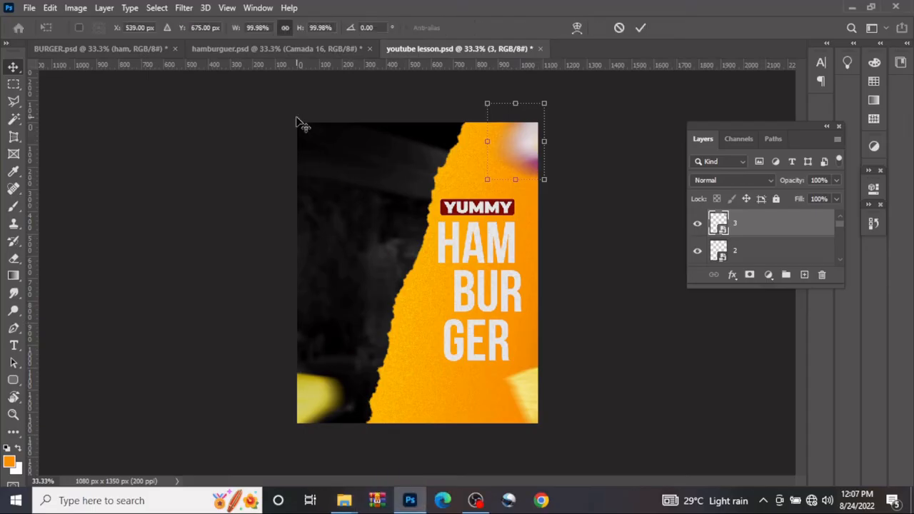
left_click_drag(411, 242, 308, 136)
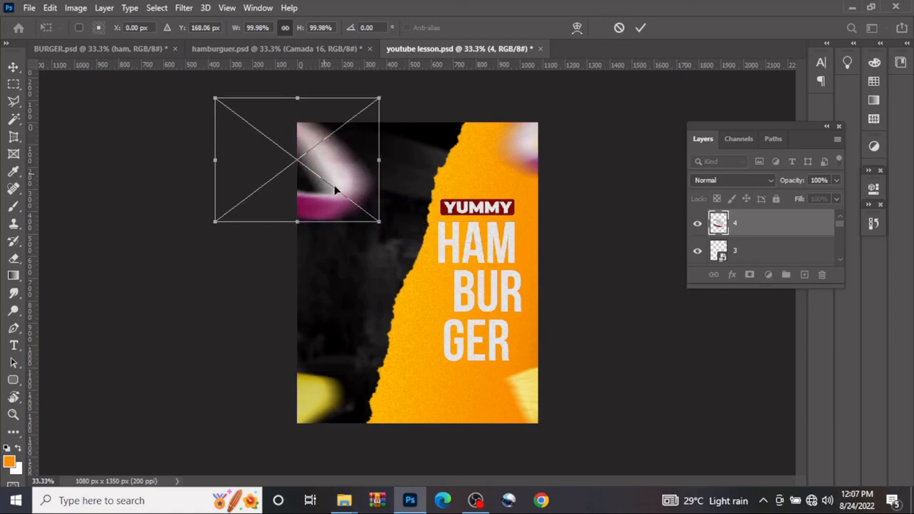
left_click_drag(378, 221, 346, 199)
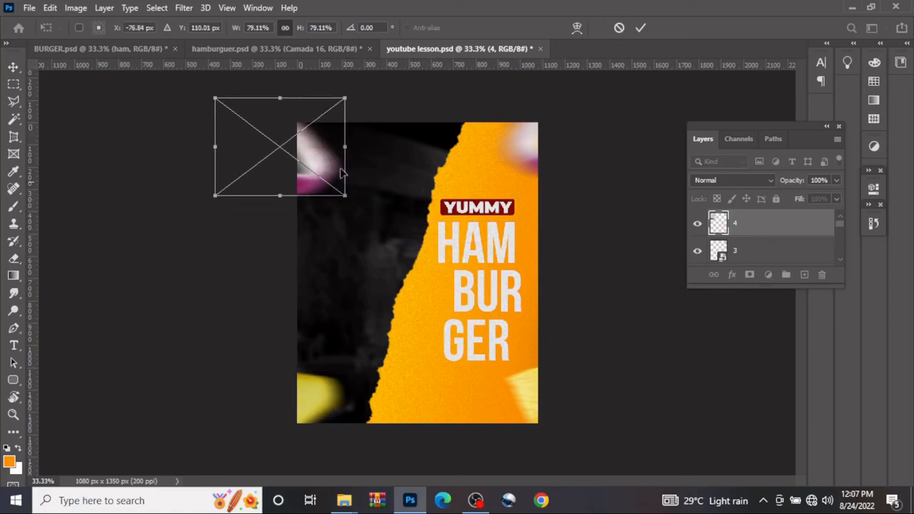
left_click_drag(326, 149, 332, 138)
left_click_drag(350, 197, 344, 156)
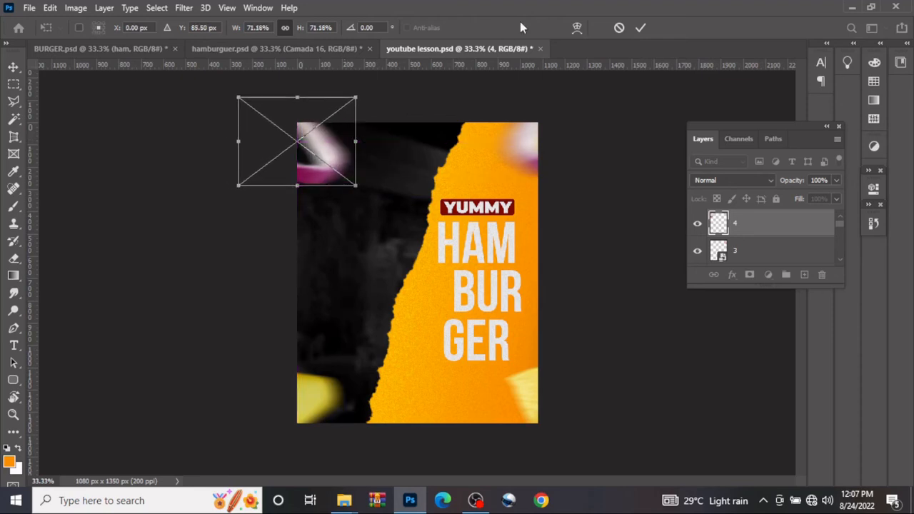
left_click(647, 32)
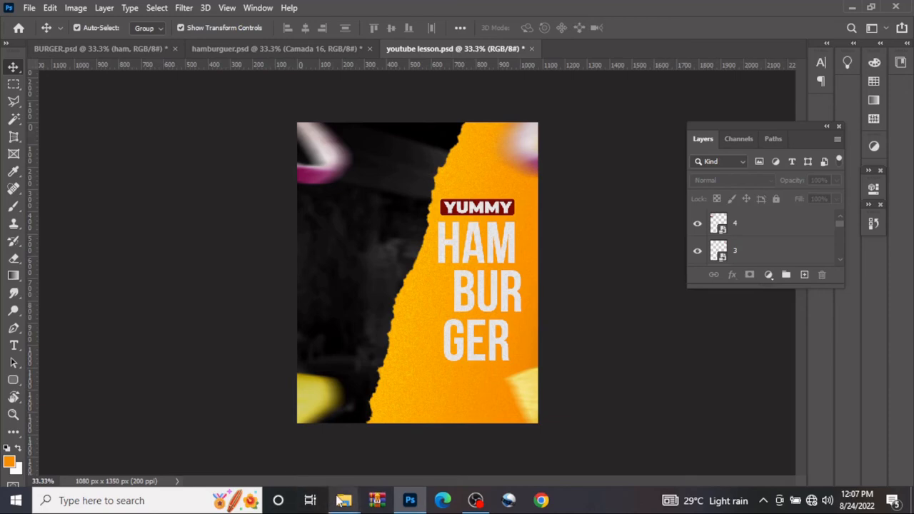
Place the food image from the FILES folder beside the title on the poster's left half, scaled to about 34%
mouse_move(343, 500)
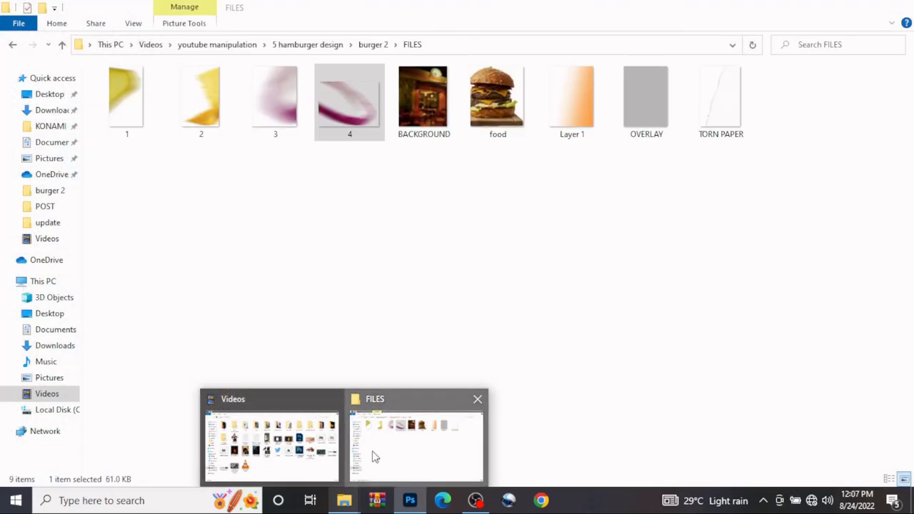
left_click(373, 455)
left_click_drag(498, 100, 368, 301)
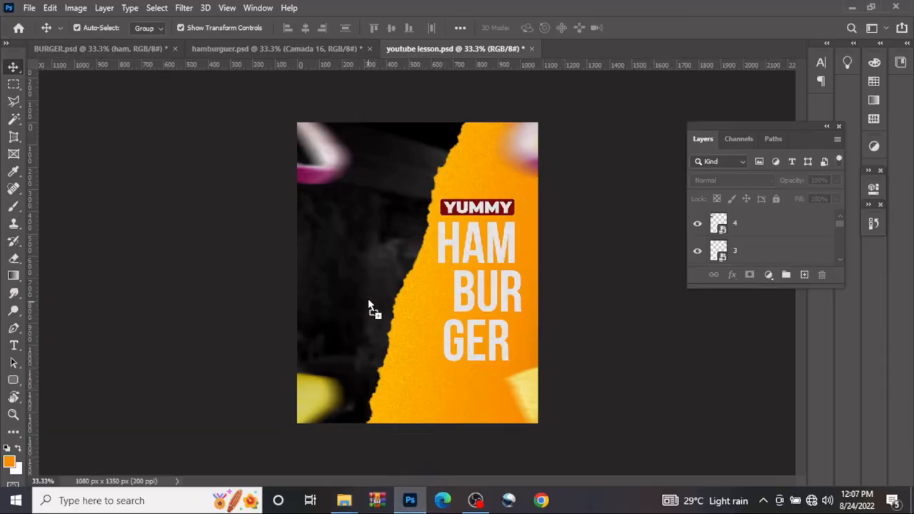
left_click_drag(364, 266, 365, 265)
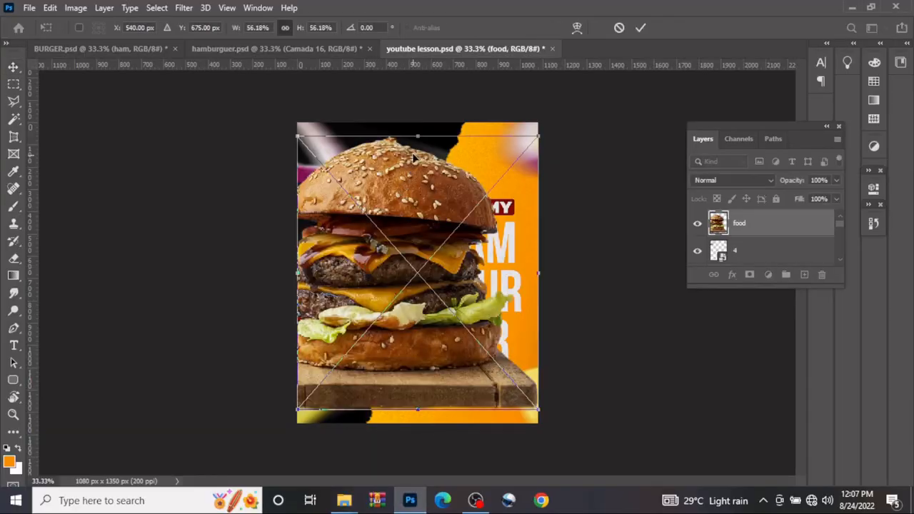
left_click_drag(417, 131, 417, 234)
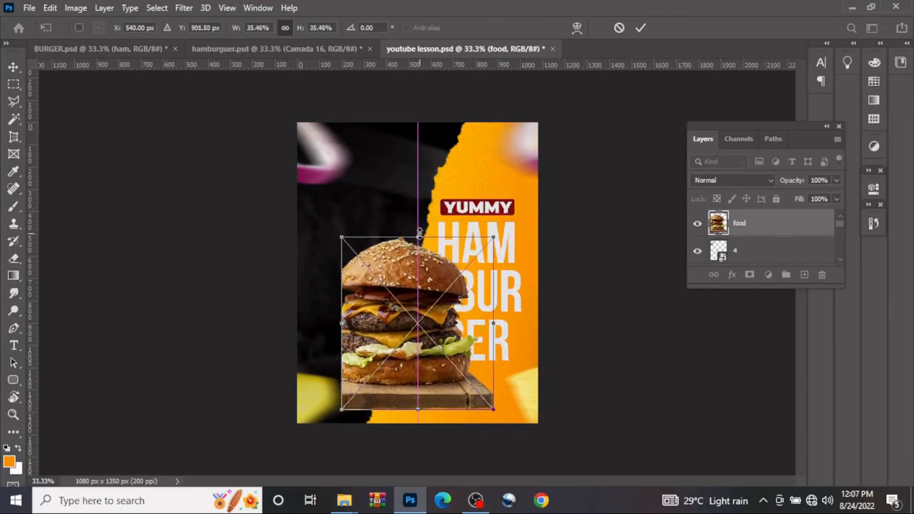
left_click_drag(429, 287, 390, 232)
left_click_drag(384, 361, 386, 345)
left_click_drag(378, 169, 378, 186)
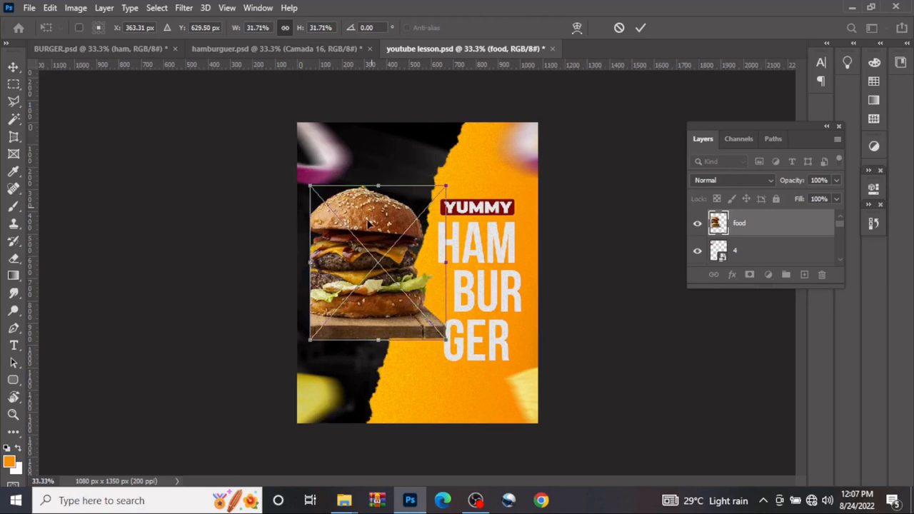
left_click_drag(367, 226, 352, 230)
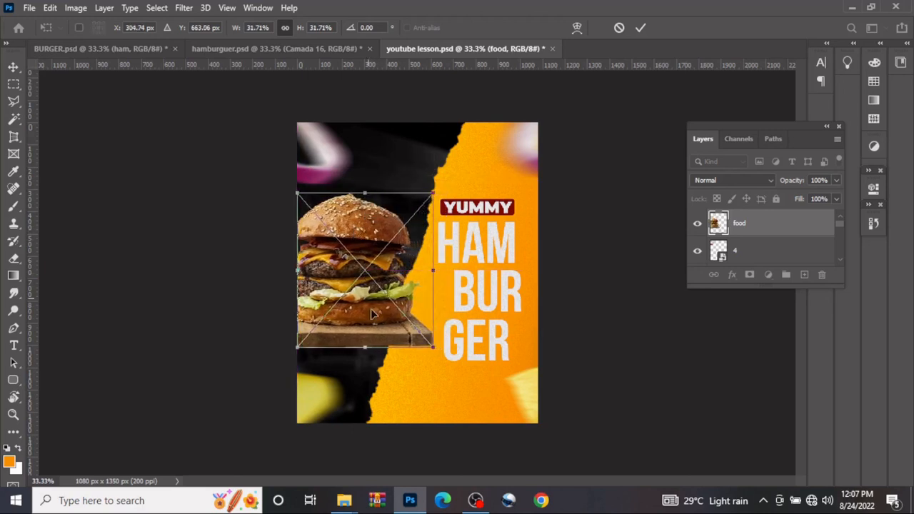
left_click_drag(367, 350, 367, 361)
left_click_drag(365, 304, 365, 297)
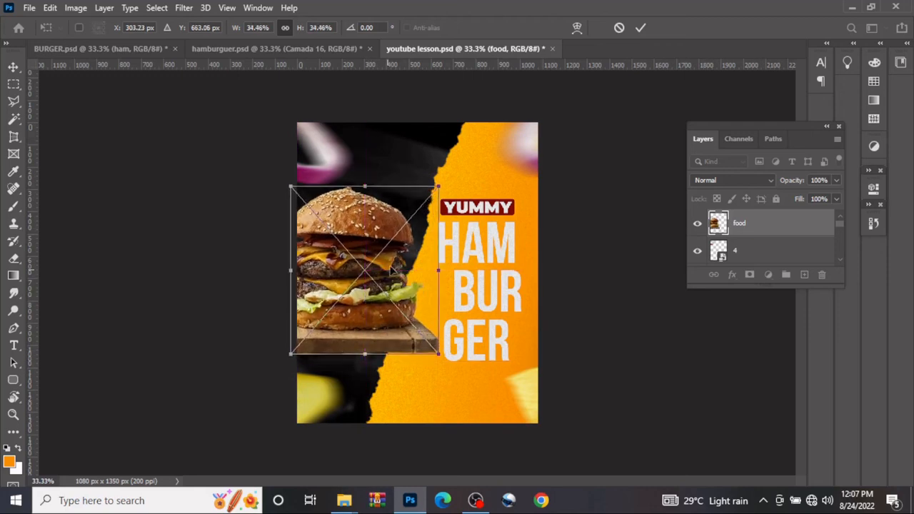
left_click(640, 28)
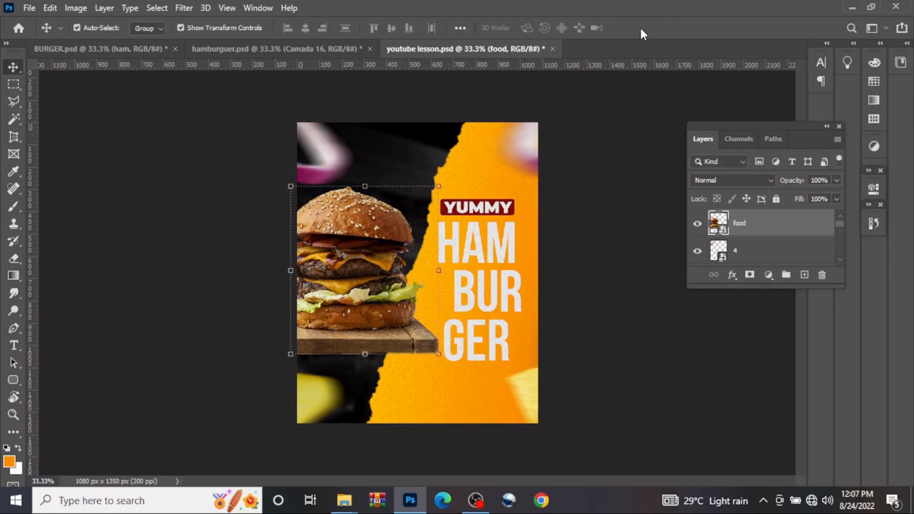
Add a new empty layer between the food layer and layer 4
left_click(783, 260)
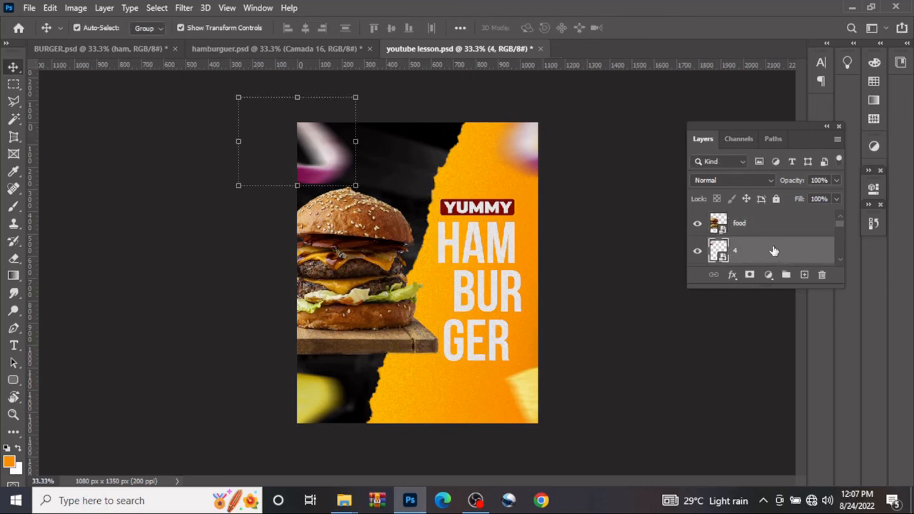
left_click(804, 275)
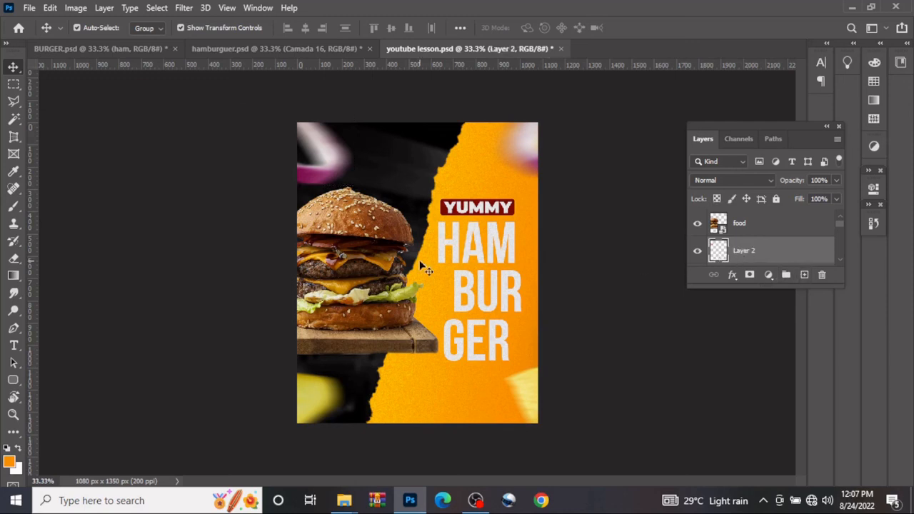
Paint a single black dot with the 400 px brush on the empty layer, just below the wooden board
key("b")
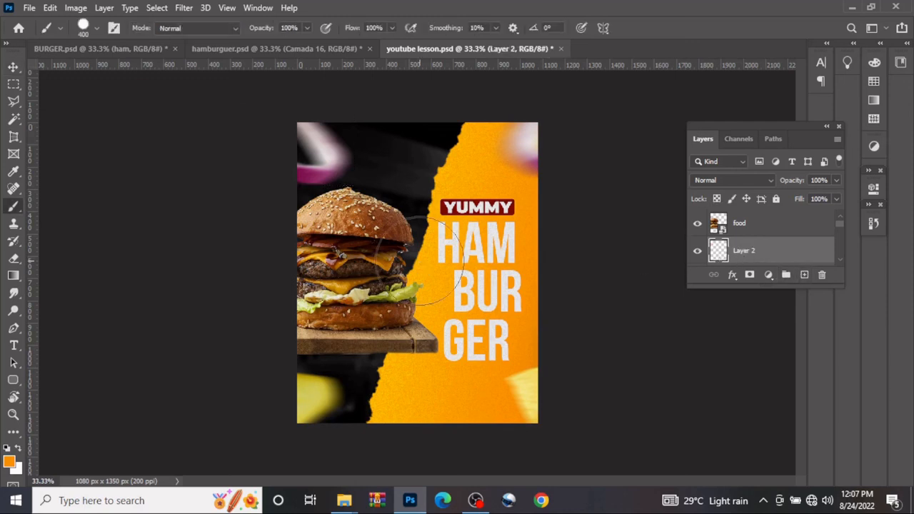
left_click(18, 450)
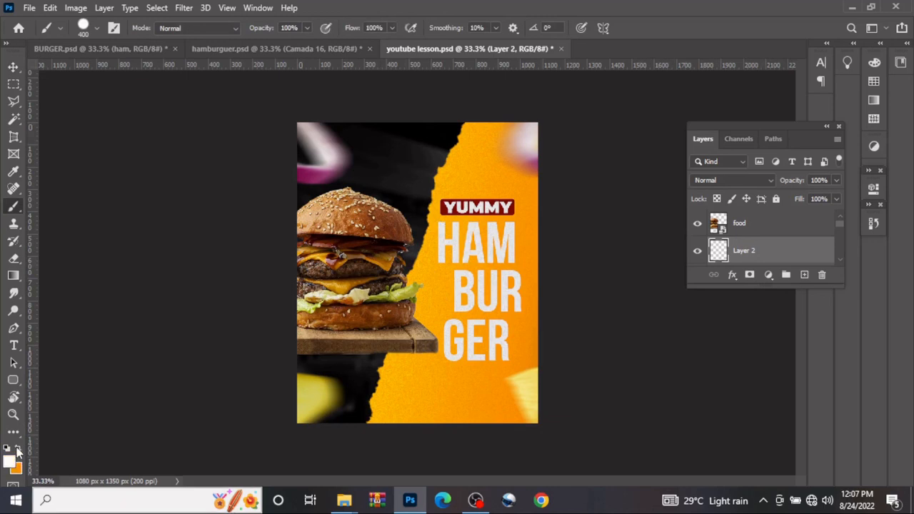
left_click(18, 450)
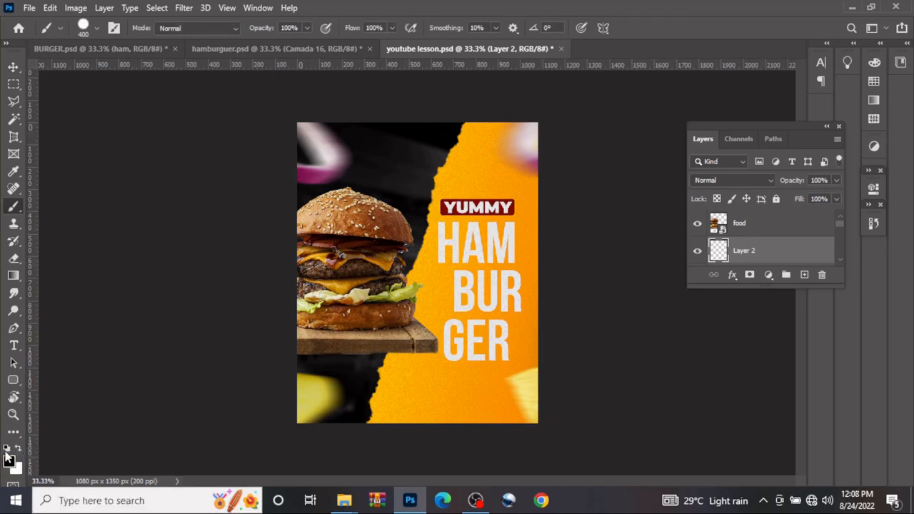
left_click(377, 373)
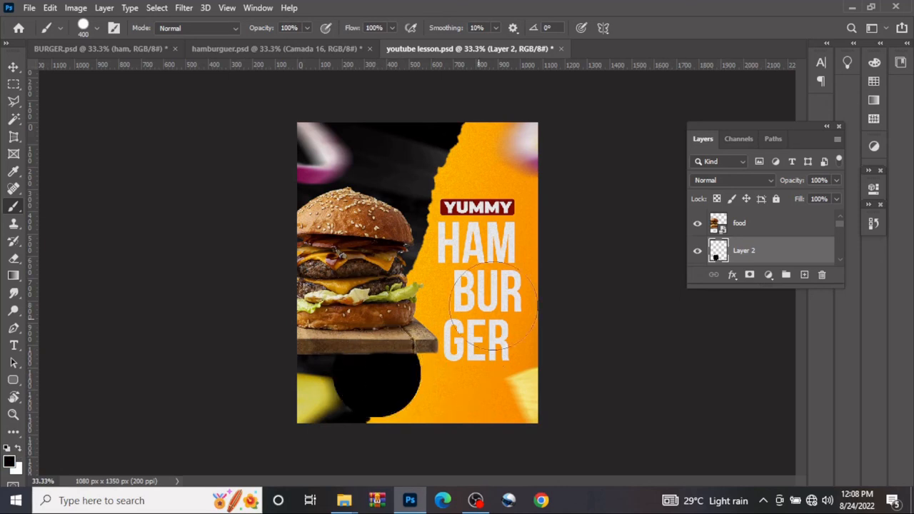
Transform the black dot into a flat ellipse, about 185% wide and 47% high, and position it directly beneath the wooden board
left_click(13, 67)
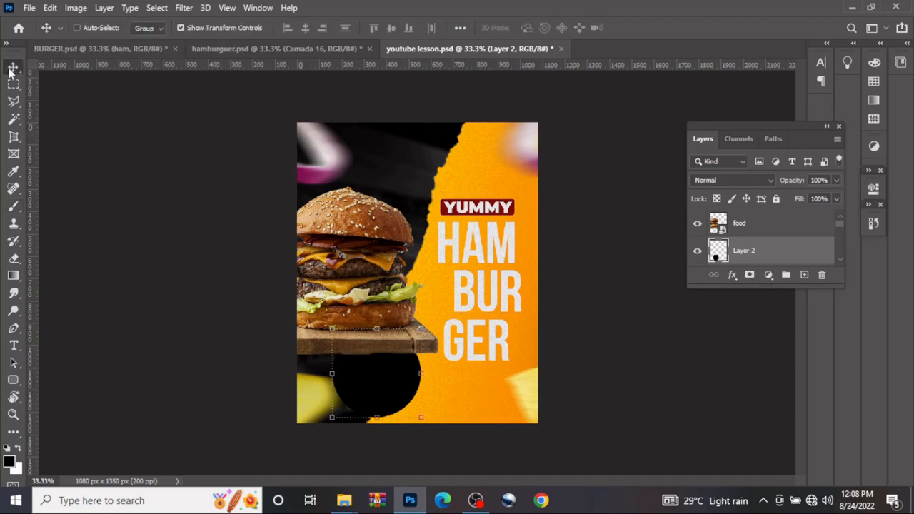
key("ctrl+t")
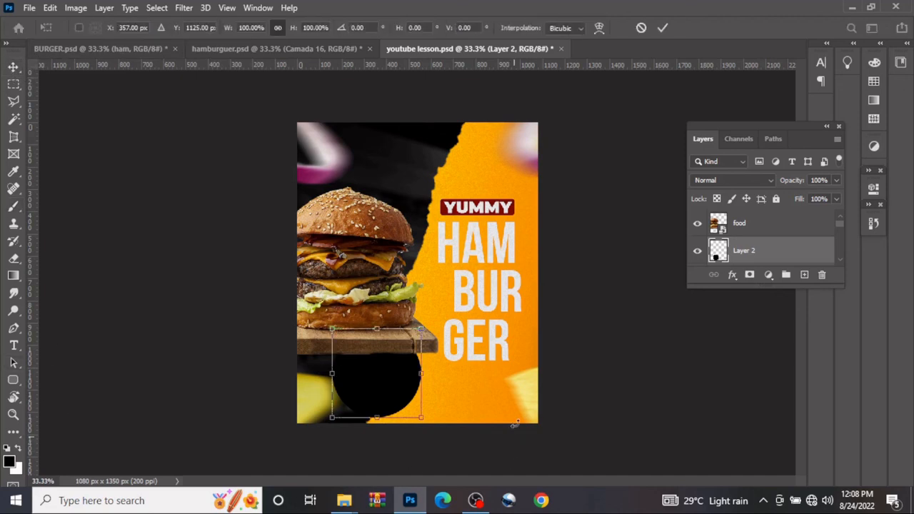
mouse_move(415, 375)
left_mouse_down()
mouse_move(571, 375)
mouse_move(509, 385)
left_mouse_up()
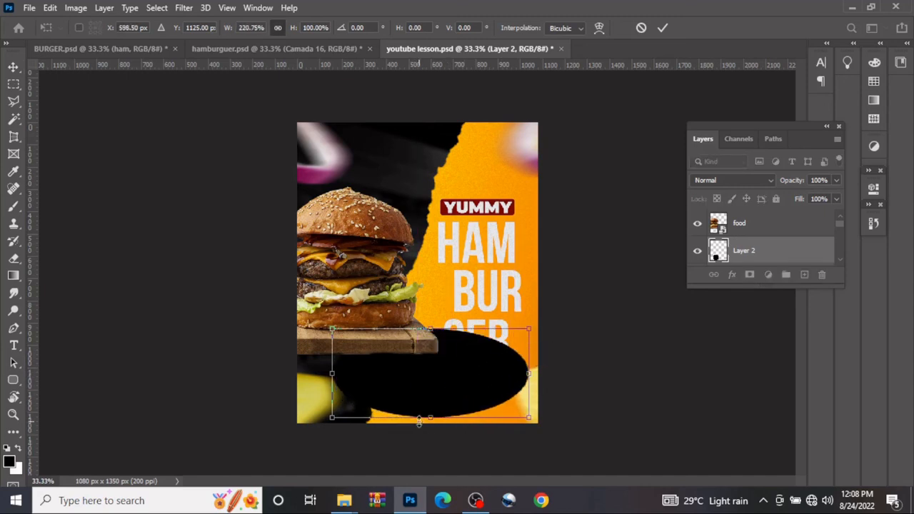
left_click_drag(429, 417, 432, 371)
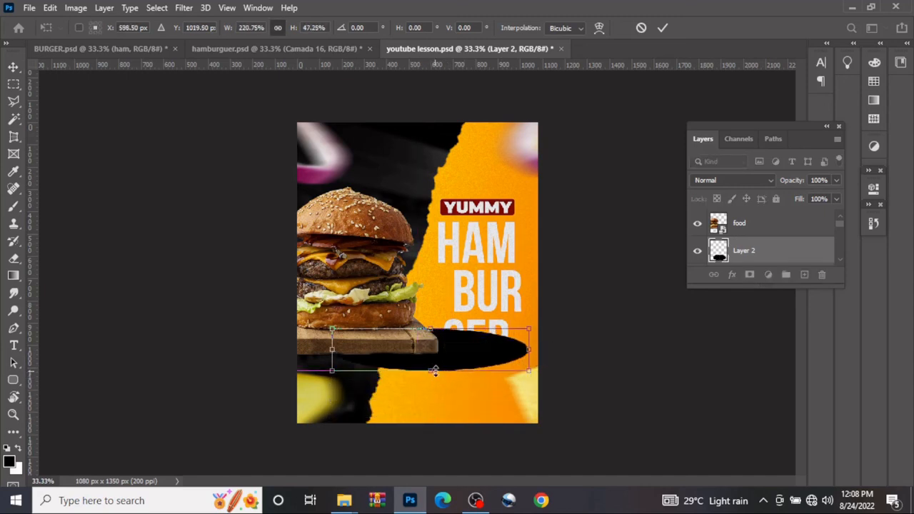
left_click_drag(490, 358, 434, 355)
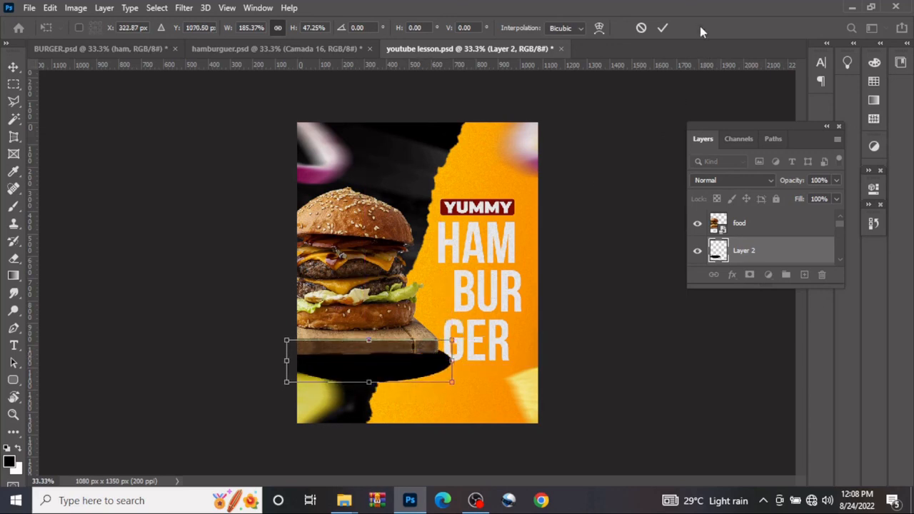
left_click(663, 29)
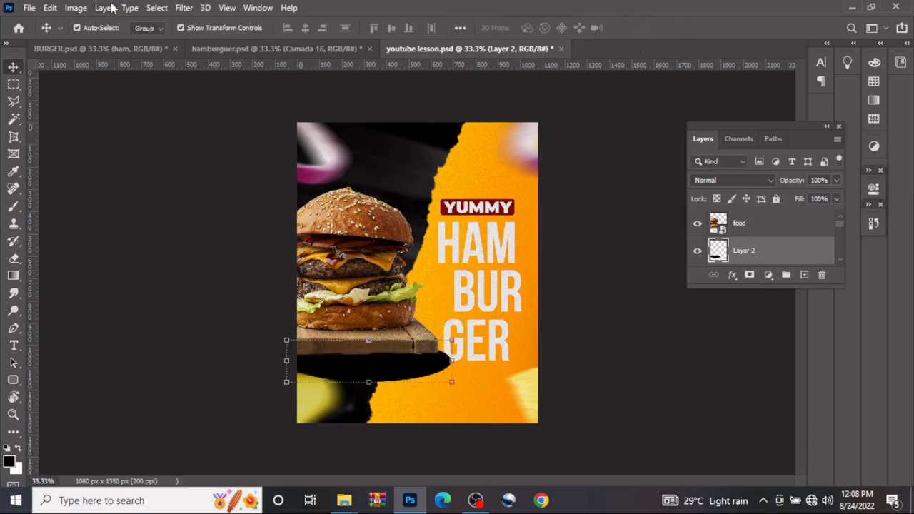
Apply a Gaussian Blur with a radius of 61.1 pixels to the black ellipse beneath the board
left_click(184, 10)
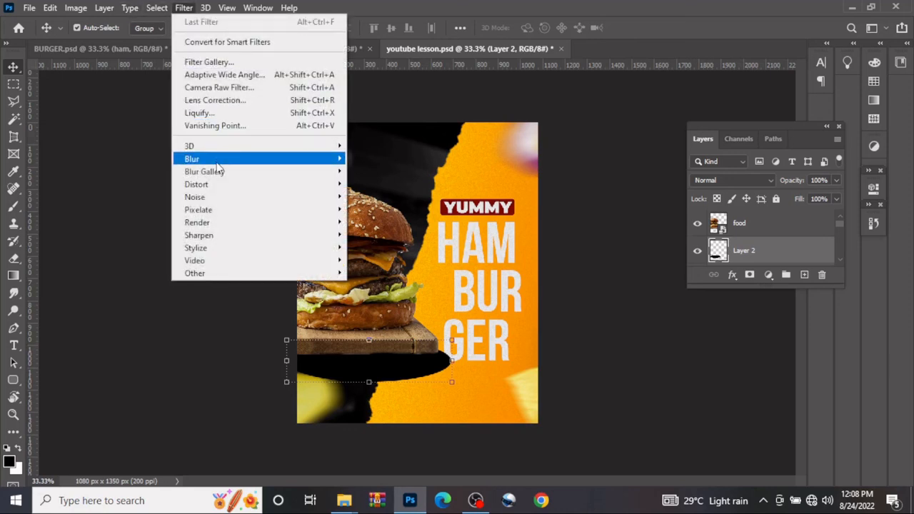
mouse_move(332, 159)
left_click(385, 208)
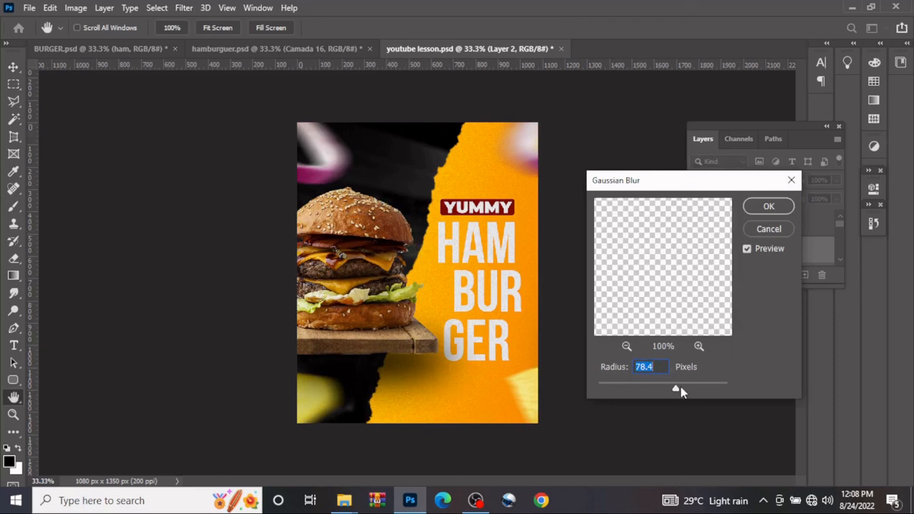
mouse_move(680, 391)
left_mouse_down()
mouse_move(659, 390)
mouse_move(679, 395)
mouse_move(672, 400)
left_mouse_up()
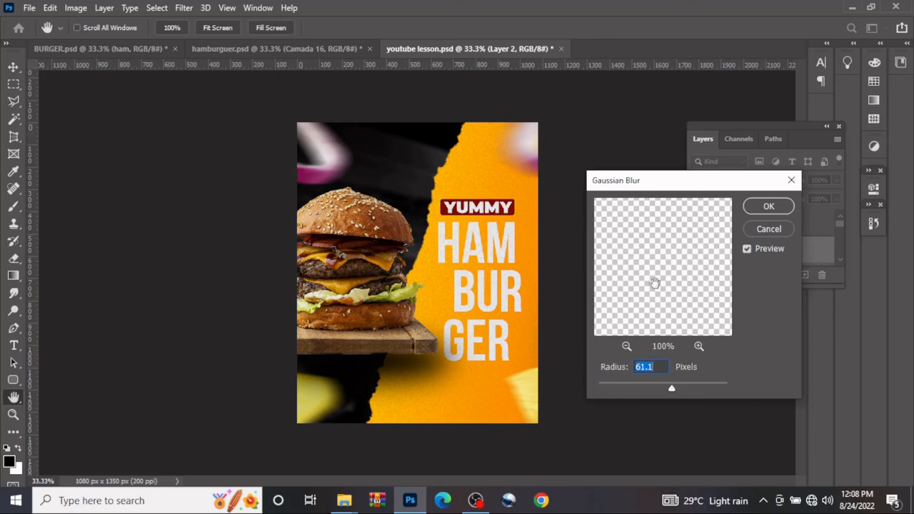
left_click(769, 206)
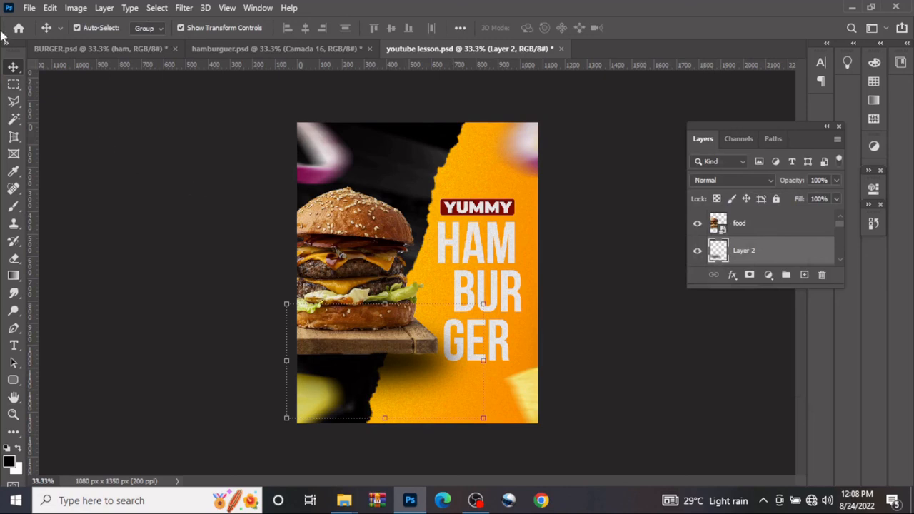
left_click(147, 171)
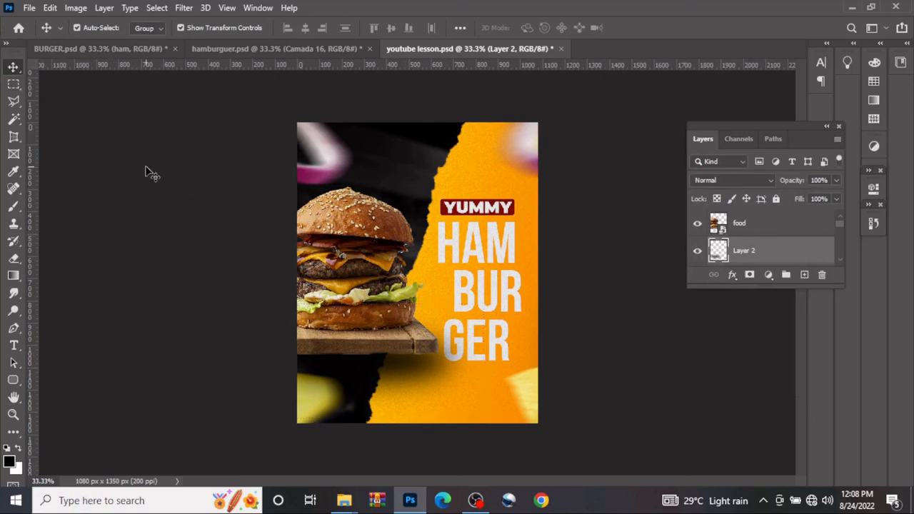